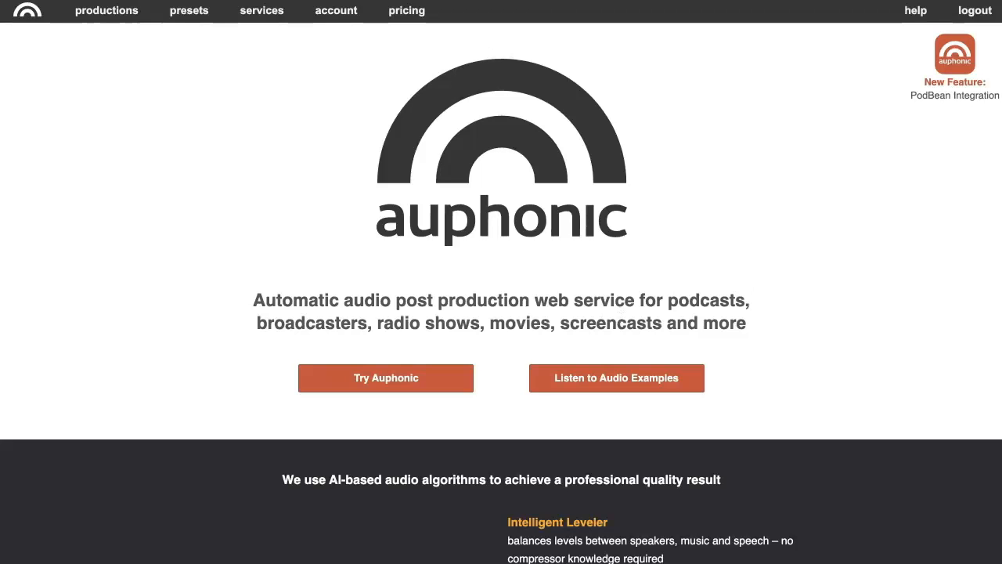
- Create a new audio production and choose New Recording 52.m4a from Downloads as its source file
{"action": "left_click", "coordinate": [328, 1]}
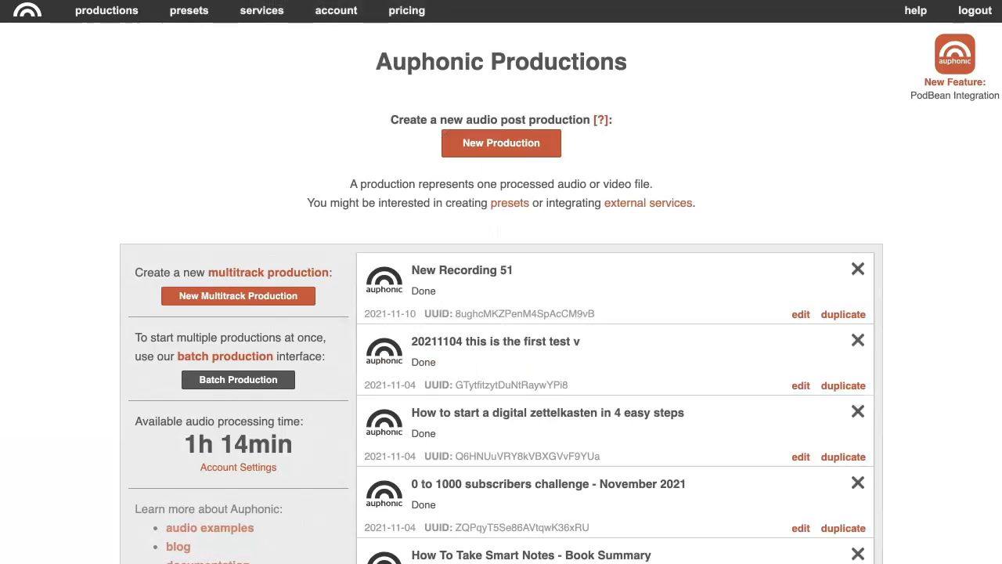
{"action": "left_click", "coordinate": [496, 149]}
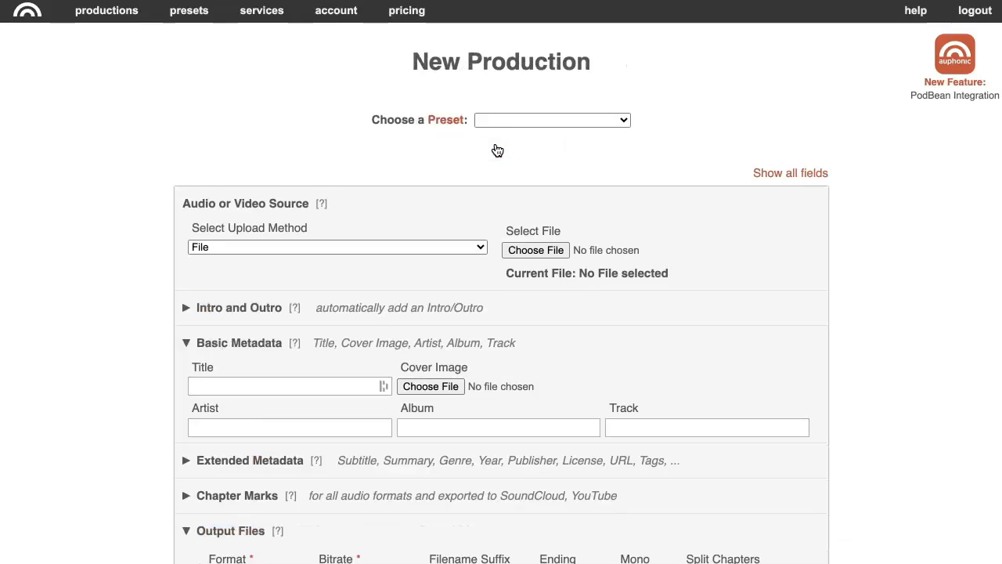
{"action": "left_click", "coordinate": [536, 251]}
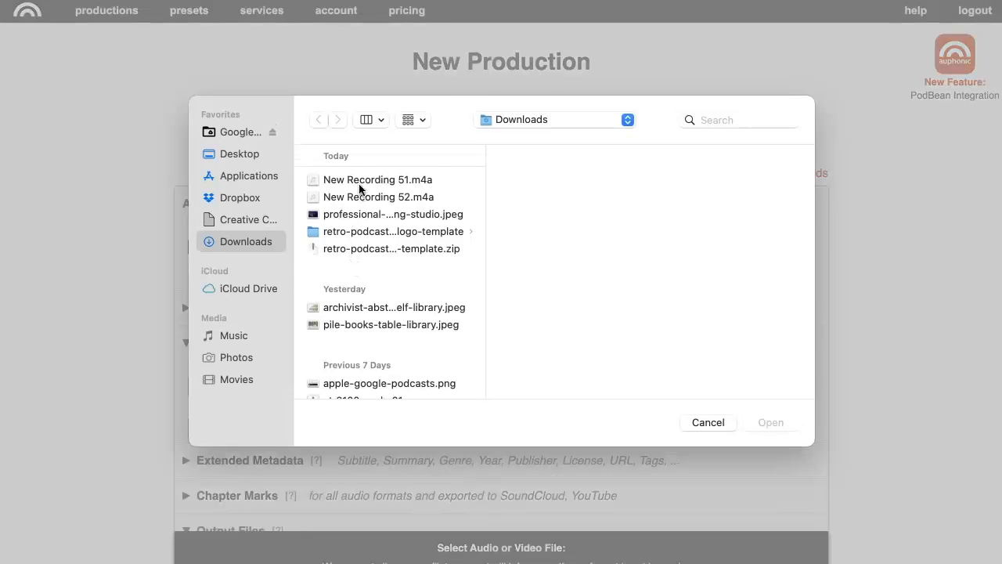
{"action": "left_click", "coordinate": [360, 185]}
{"action": "left_click", "coordinate": [357, 195]}
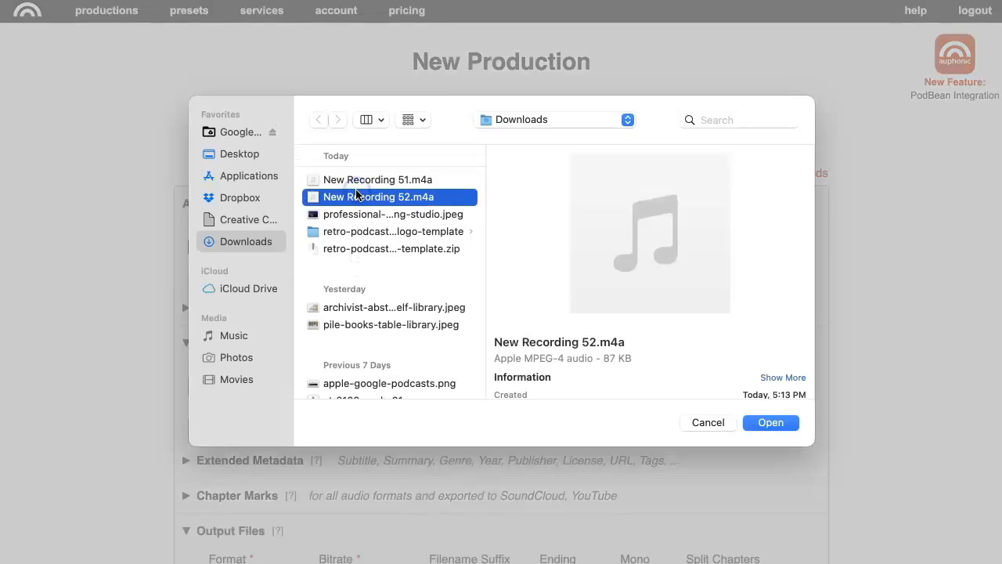
{"action": "double_click", "coordinate": [356, 195]}
- Title the production "Welcome to the Podcast!" with the artist's name filled in, and make the MP3 output mono
{"action": "scroll", "coordinate": [290, 366], "scroll_direction": "down", "scroll_amount": 1}
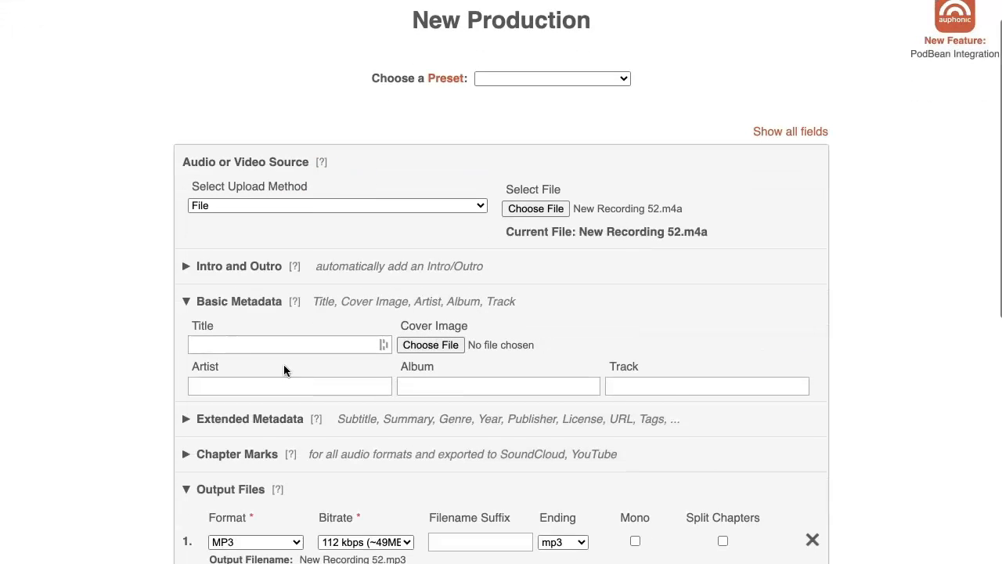
{"action": "left_click", "coordinate": [242, 350]}
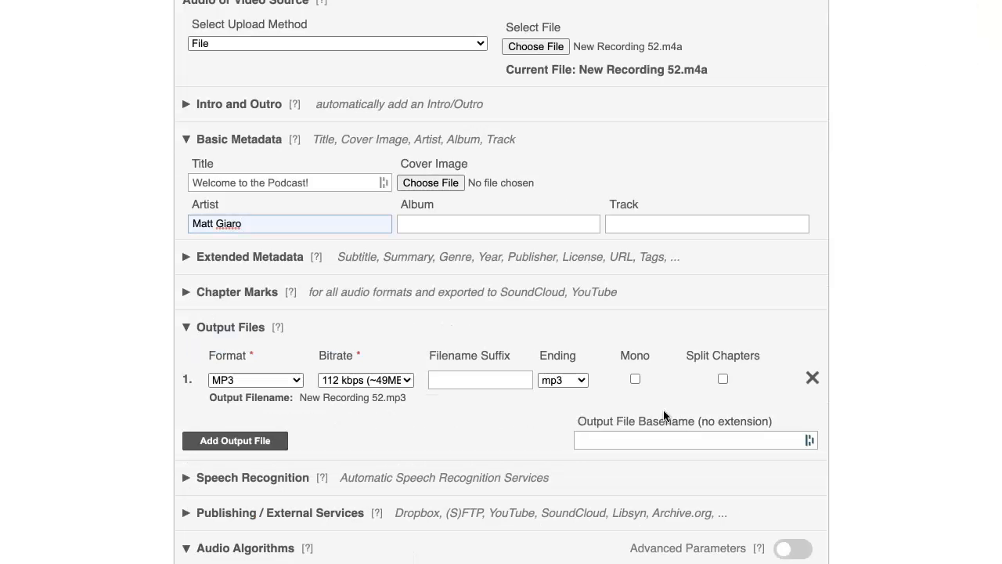
{"action": "left_click", "coordinate": [635, 379]}
- Enable Noise and Hum Reduction for the recording and start the production
{"action": "scroll", "coordinate": [638, 382], "scroll_direction": "down", "scroll_amount": 3}
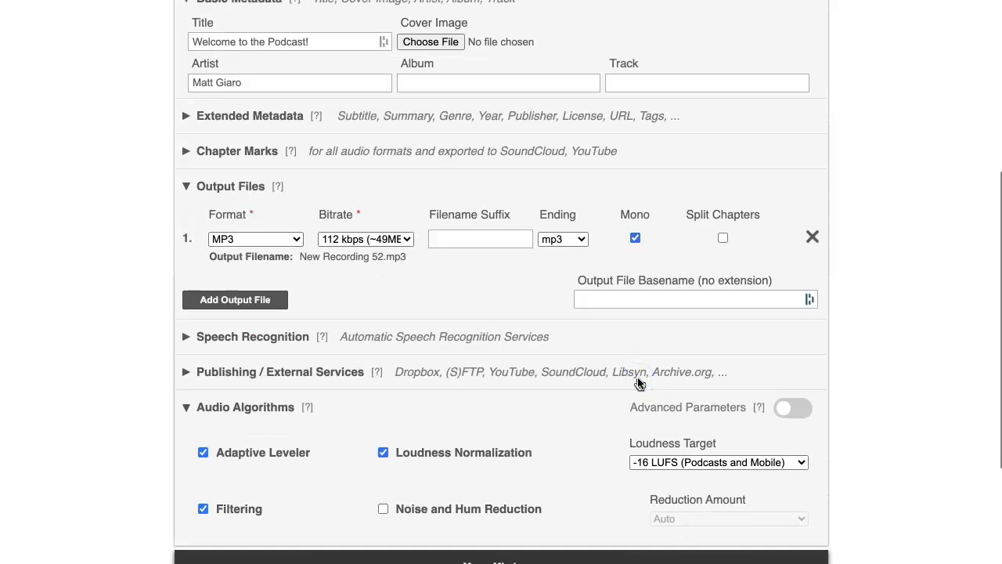
{"action": "scroll", "coordinate": [322, 468], "scroll_direction": "down", "scroll_amount": 3}
{"action": "left_click", "coordinate": [411, 411]}
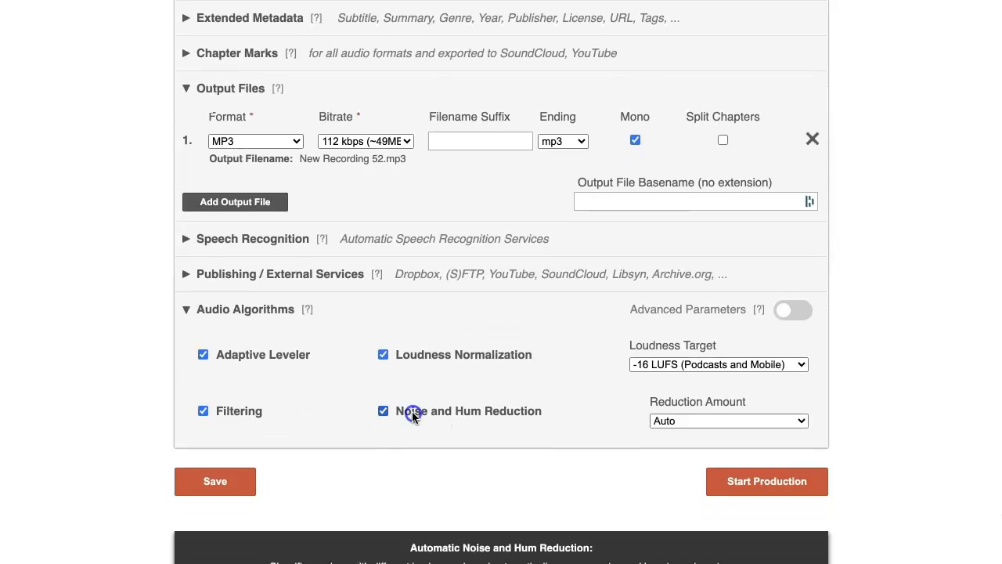
{"action": "left_click", "coordinate": [756, 487]}
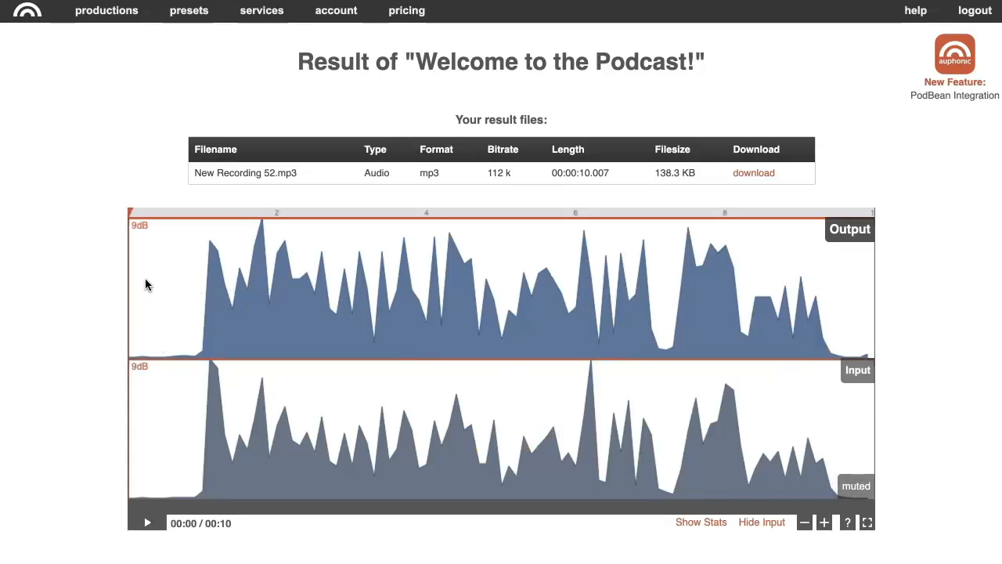
- Play back the processed audio of the finished production
{"action": "scroll", "coordinate": [154, 526], "scroll_direction": "down", "scroll_amount": 1}
{"action": "scroll", "coordinate": [154, 526], "scroll_direction": "down", "scroll_amount": 1}
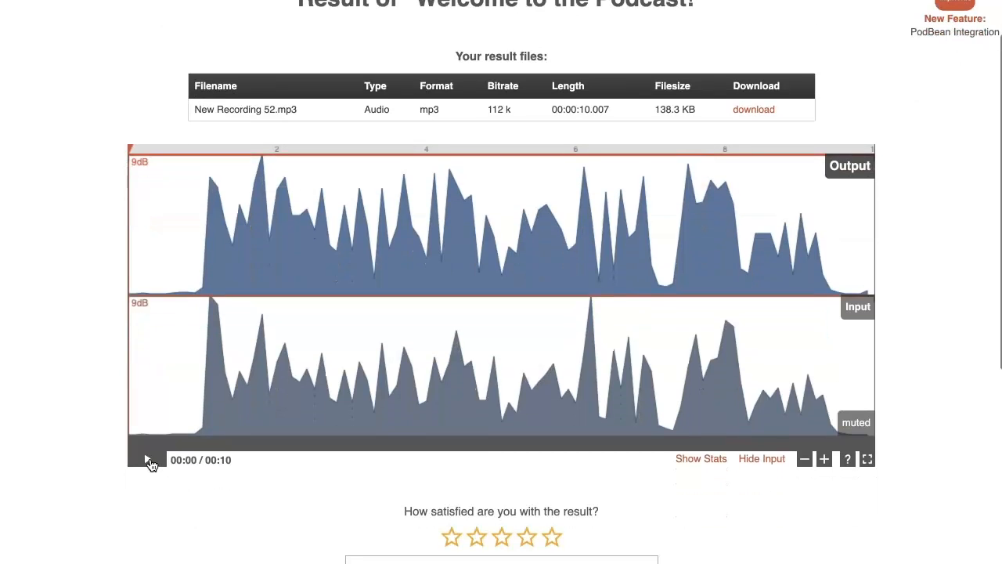
{"action": "left_click", "coordinate": [147, 461]}
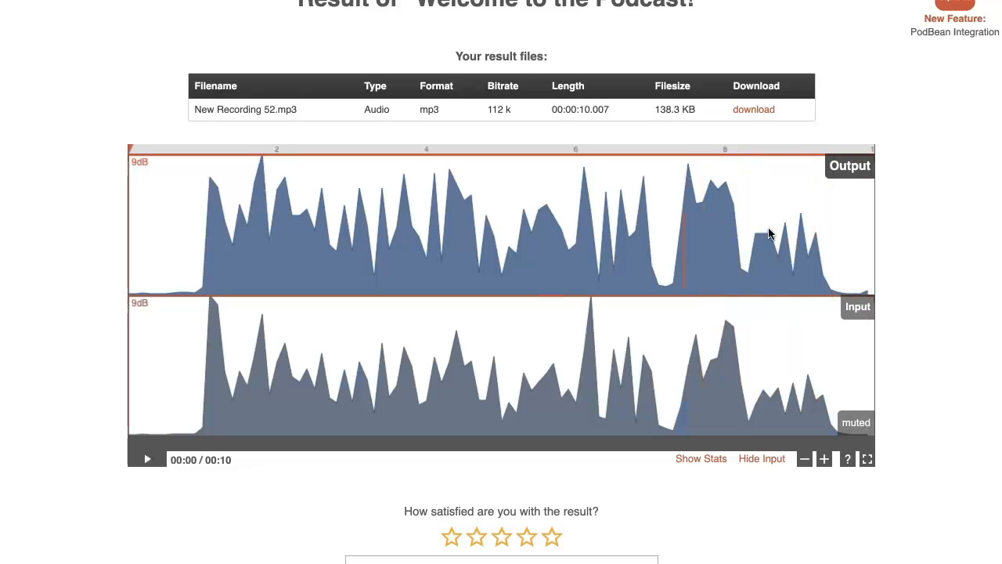
- Download the resulting MP3 as New Recording 52 into the Downloads folder
{"action": "left_click", "coordinate": [750, 110]}
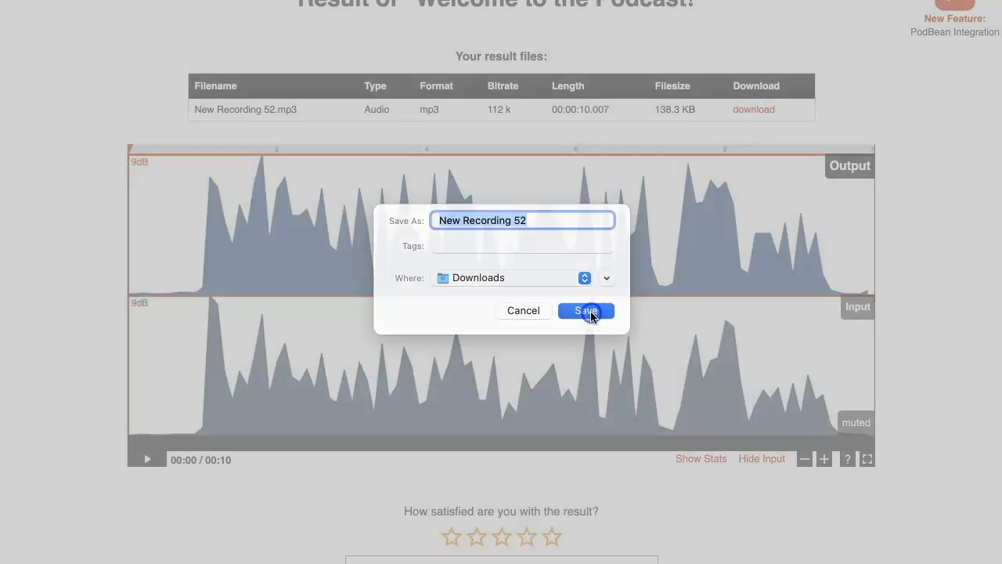
{"action": "left_click", "coordinate": [587, 310]}
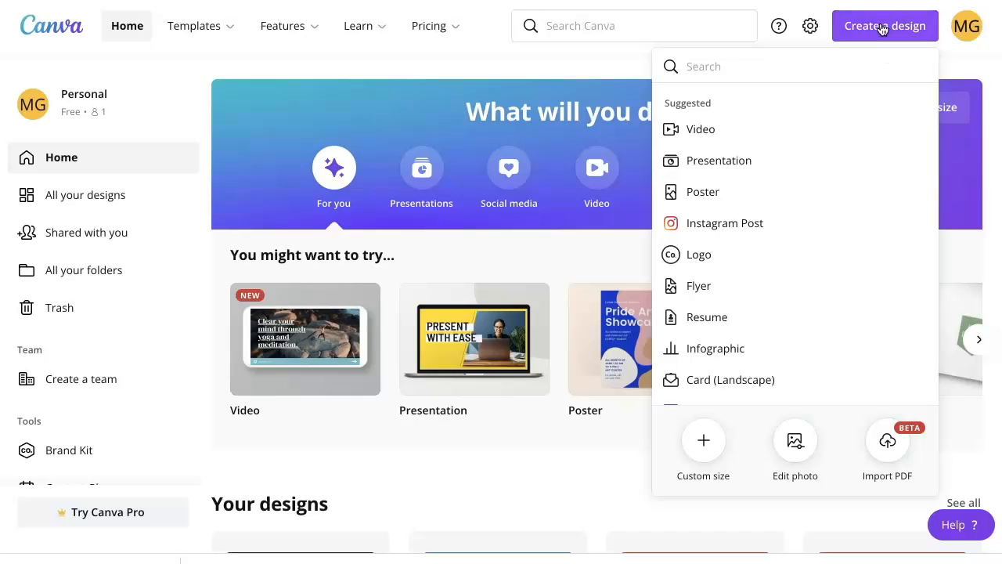
- In Canva, create a custom-size design of 3000 x 3000 px
{"action": "left_click", "coordinate": [707, 439]}
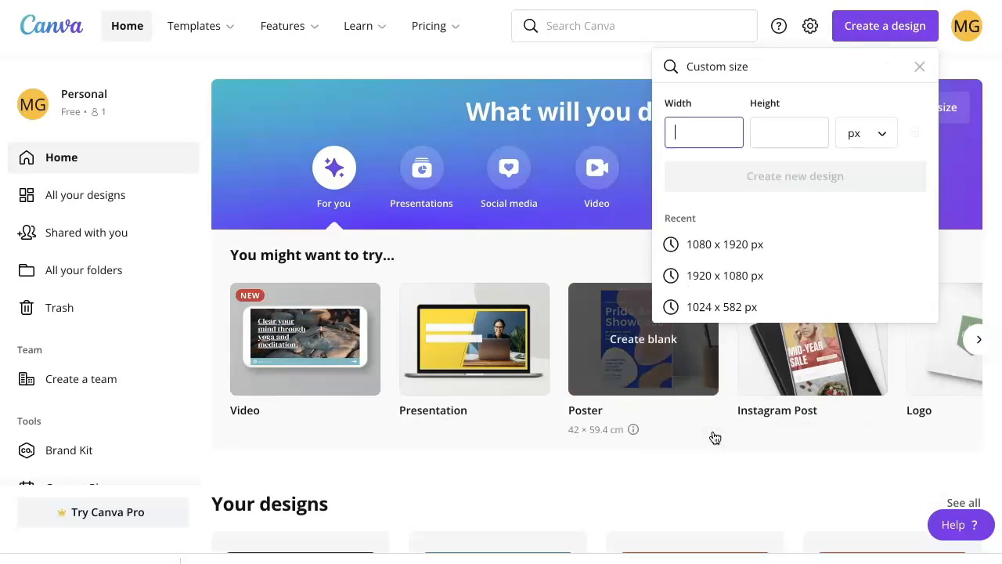
{"action": "type", "text": "3000"}
{"action": "key", "text": "Tab"}
{"action": "type", "text": "3000"}
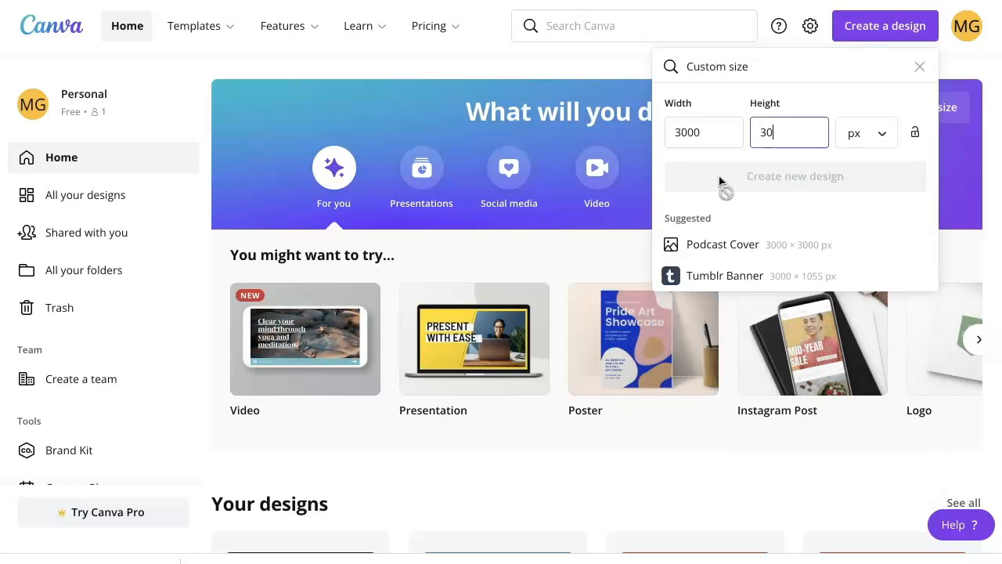
{"action": "left_click", "coordinate": [789, 177]}
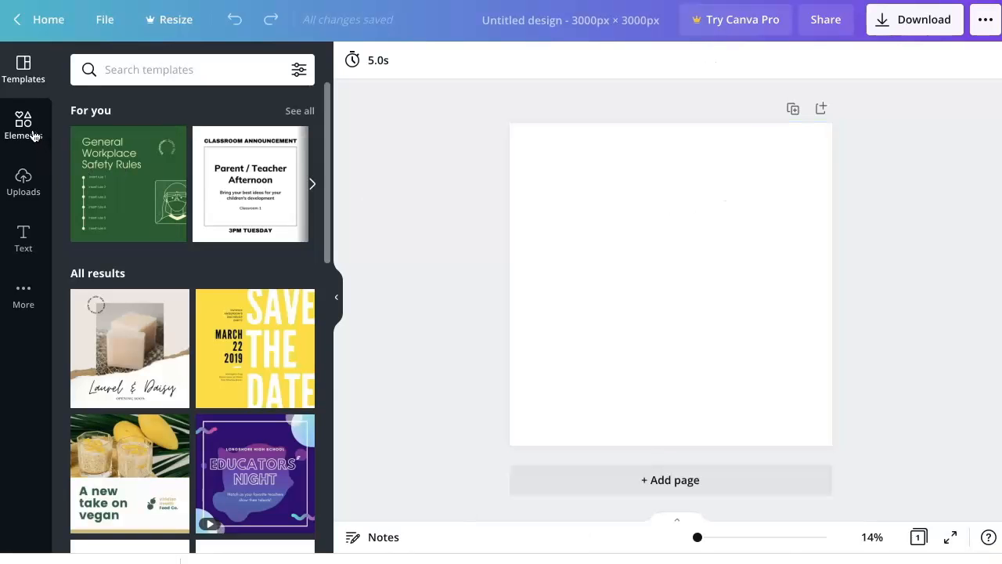
- Fill the blank page's background with the light green default colour
{"action": "left_click", "coordinate": [31, 135]}
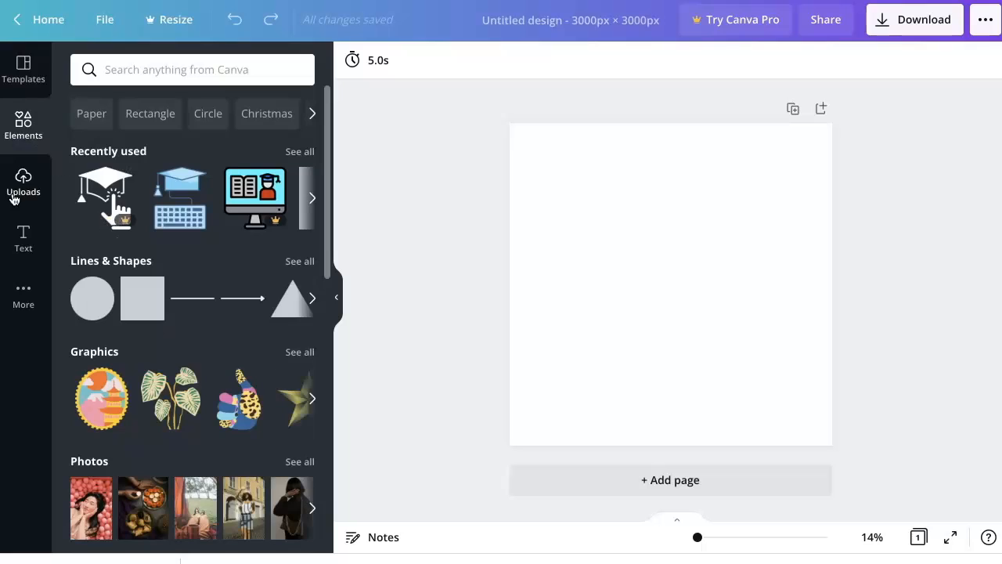
{"action": "left_click", "coordinate": [87, 412]}
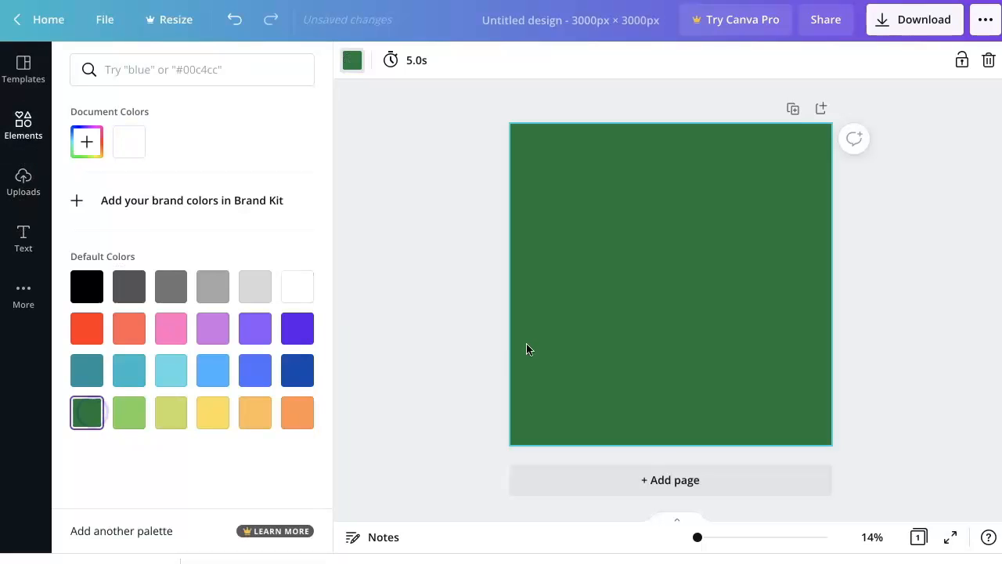
{"action": "left_click", "coordinate": [129, 430]}
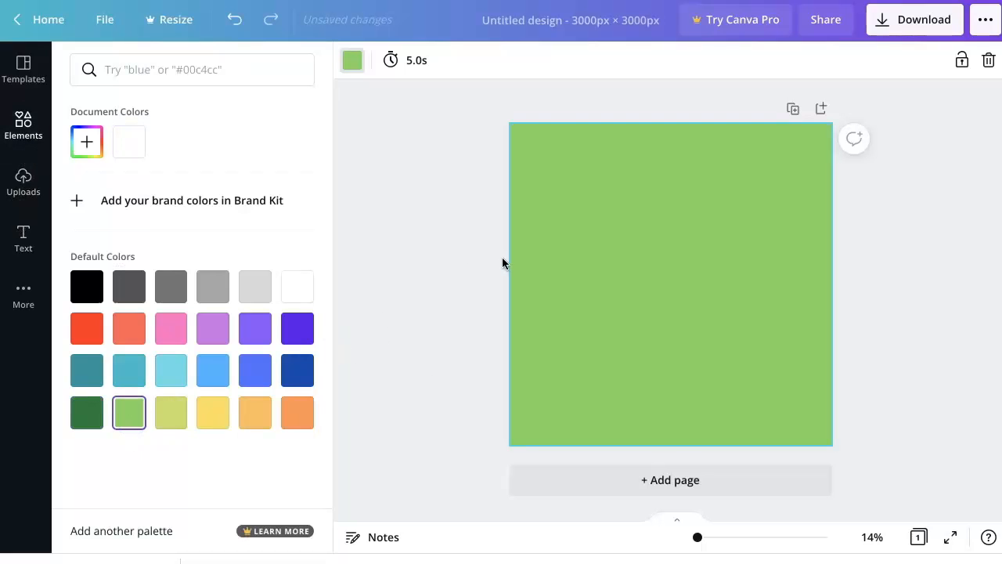
{"action": "left_click", "coordinate": [392, 232]}
- Add the heading text "MY NEW PODCAST" and widen its text box toward the page's left edge
{"action": "type", "text": "t"}
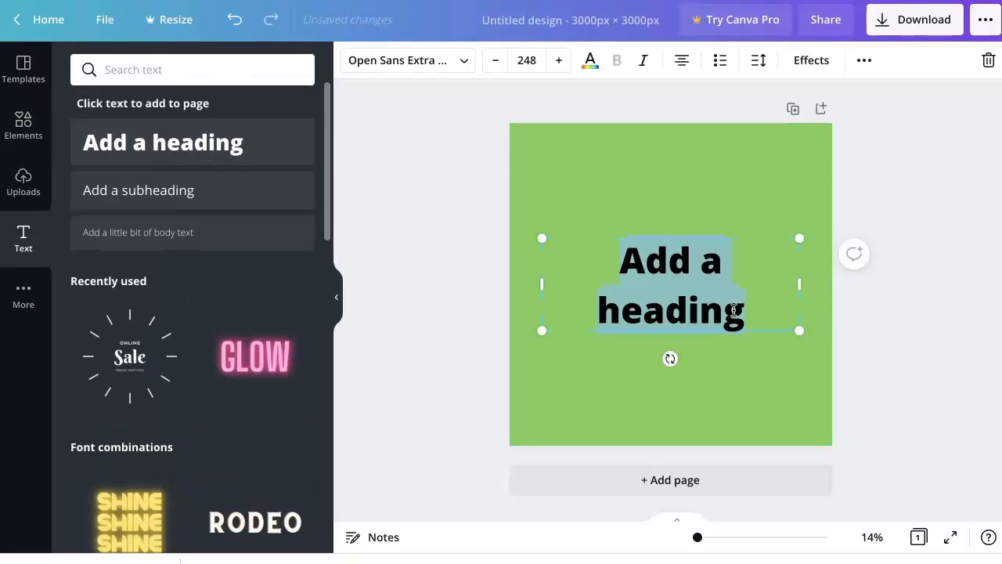
{"action": "type", "text": "MY NEW PODCAST"}
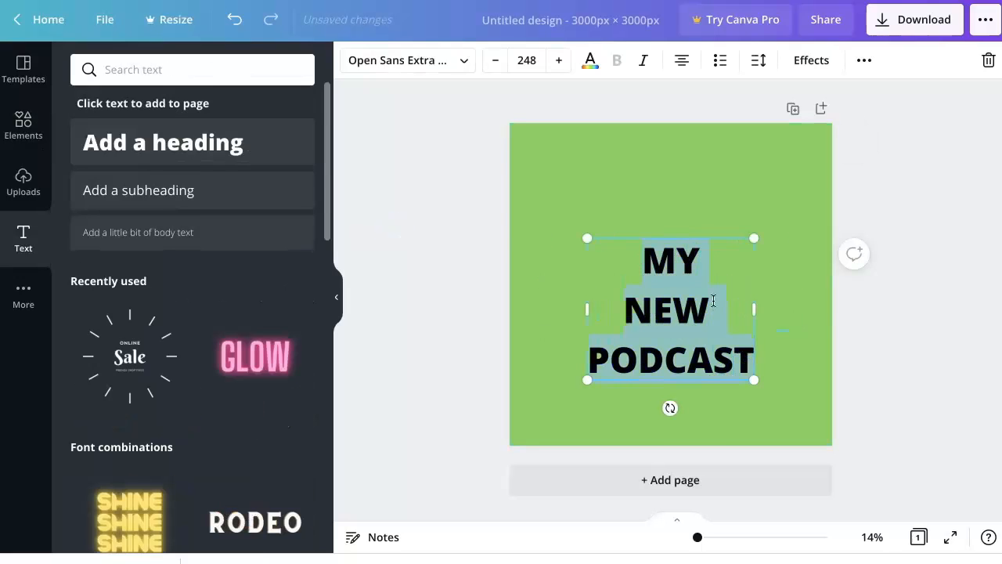
{"action": "left_click_drag", "start_coordinate": [585, 308], "coordinate": [540, 307]}
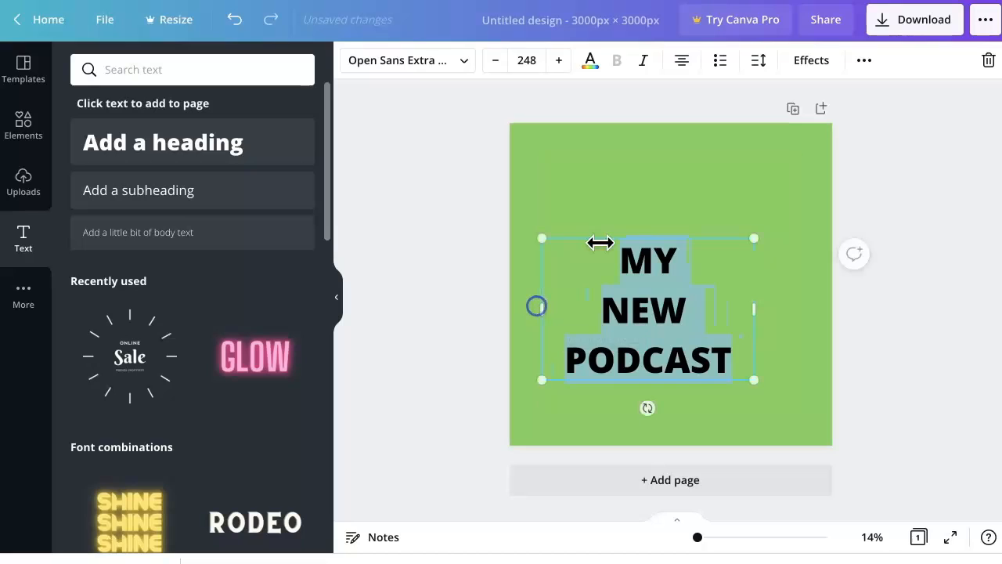
- Left-align the heading and move it up into the upper-left part of the page
{"action": "left_click", "coordinate": [684, 62]}
{"action": "left_click", "coordinate": [671, 188]}
{"action": "left_click", "coordinate": [620, 313]}
{"action": "left_click_drag", "start_coordinate": [620, 314], "coordinate": [615, 217]}
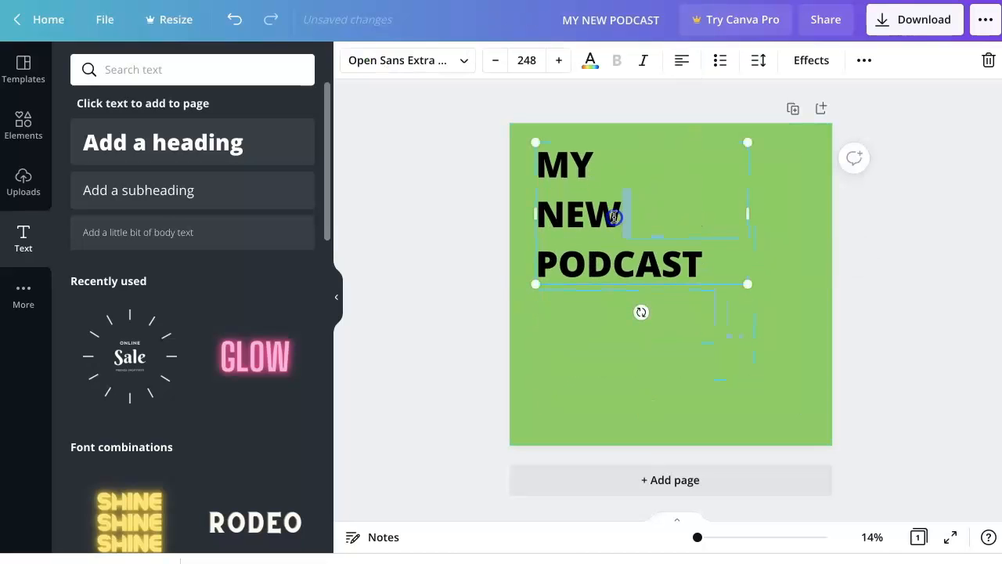
- Set the heading's font size to 350, widen its box to fit one word per line, and shift it slightly left
{"action": "left_click", "coordinate": [537, 58]}
{"action": "type", "text": "350"}
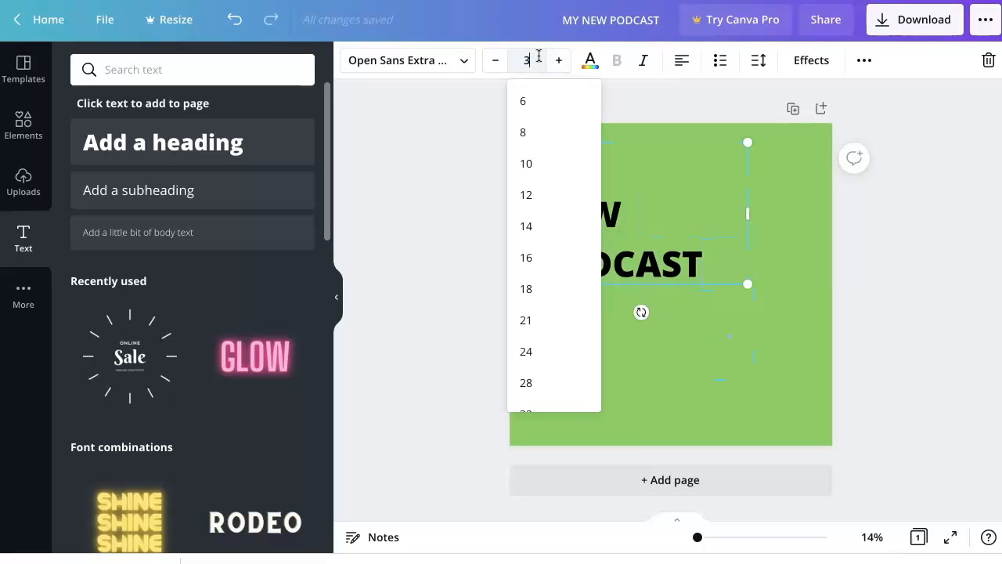
{"action": "key", "text": "Return"}
{"action": "left_click_drag", "start_coordinate": [751, 283], "coordinate": [808, 288]}
{"action": "left_click", "coordinate": [882, 306]}
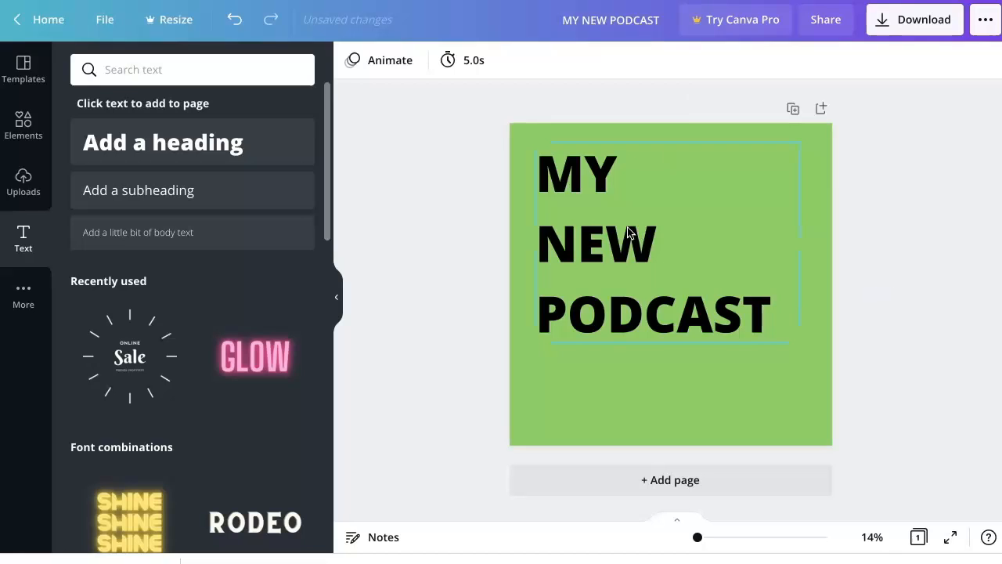
{"action": "left_click_drag", "start_coordinate": [624, 229], "coordinate": [602, 220]}
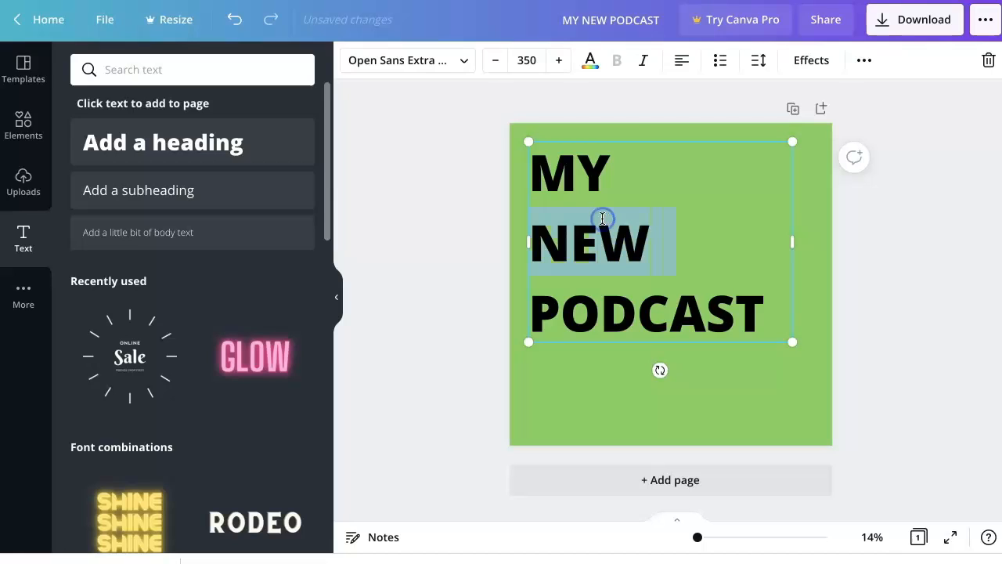
- Change the colour of the entire heading text to white
{"action": "key", "text": "ctrl+a"}
{"action": "left_click", "coordinate": [590, 60]}
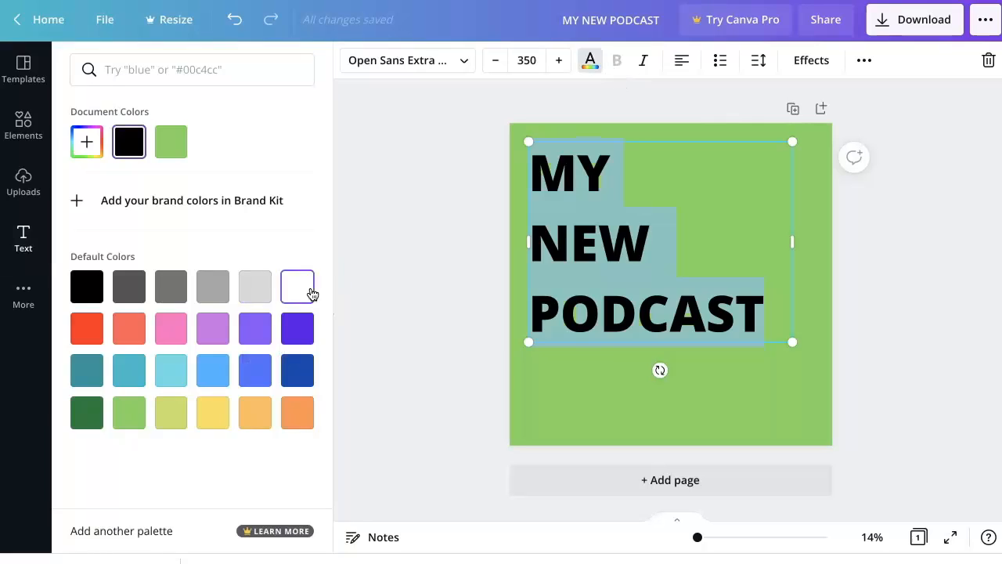
{"action": "left_click", "coordinate": [307, 289]}
{"action": "left_click", "coordinate": [412, 217]}
- Try out text effects on the heading, settle on Lift, and raise its intensity above 50
{"action": "left_click", "coordinate": [808, 73]}
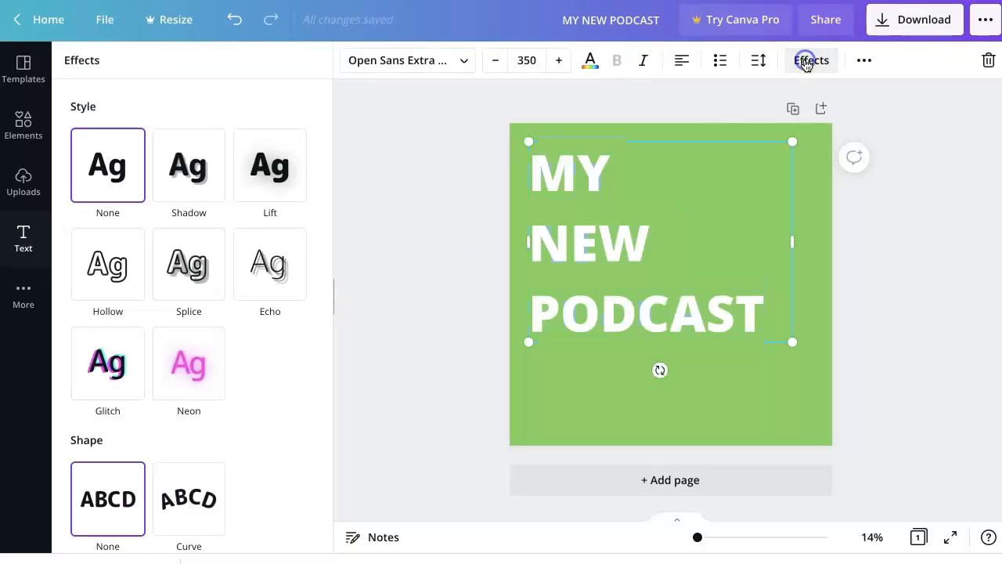
{"action": "left_click", "coordinate": [180, 160]}
{"action": "left_click", "coordinate": [275, 185]}
{"action": "left_click", "coordinate": [209, 175]}
{"action": "left_click", "coordinate": [295, 415]}
{"action": "left_click", "coordinate": [91, 255]}
{"action": "left_click", "coordinate": [263, 100]}
{"action": "left_click", "coordinate": [263, 147]}
{"action": "left_click", "coordinate": [102, 167]}
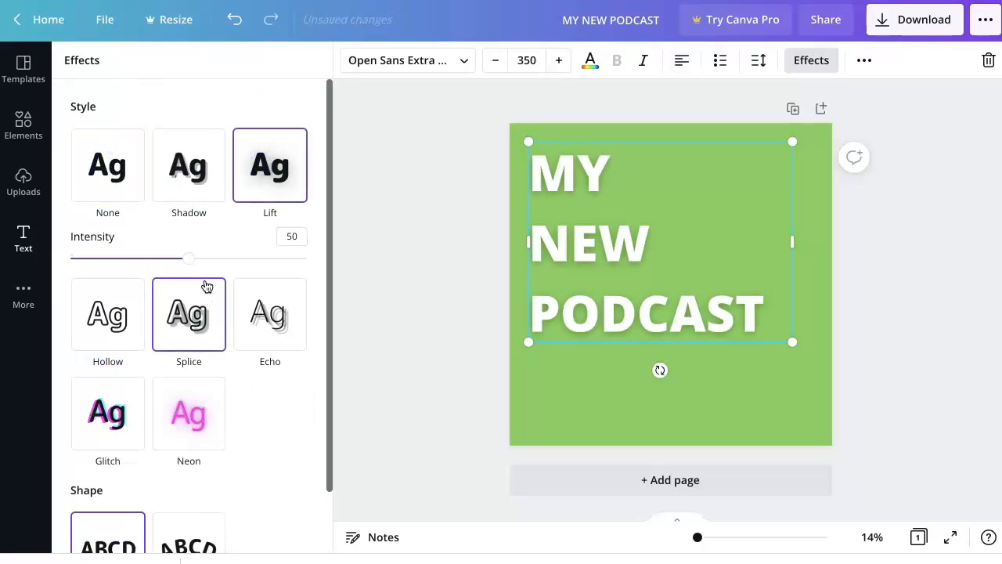
{"action": "left_click_drag", "start_coordinate": [188, 258], "coordinate": [268, 259]}
{"action": "left_click", "coordinate": [729, 402]}
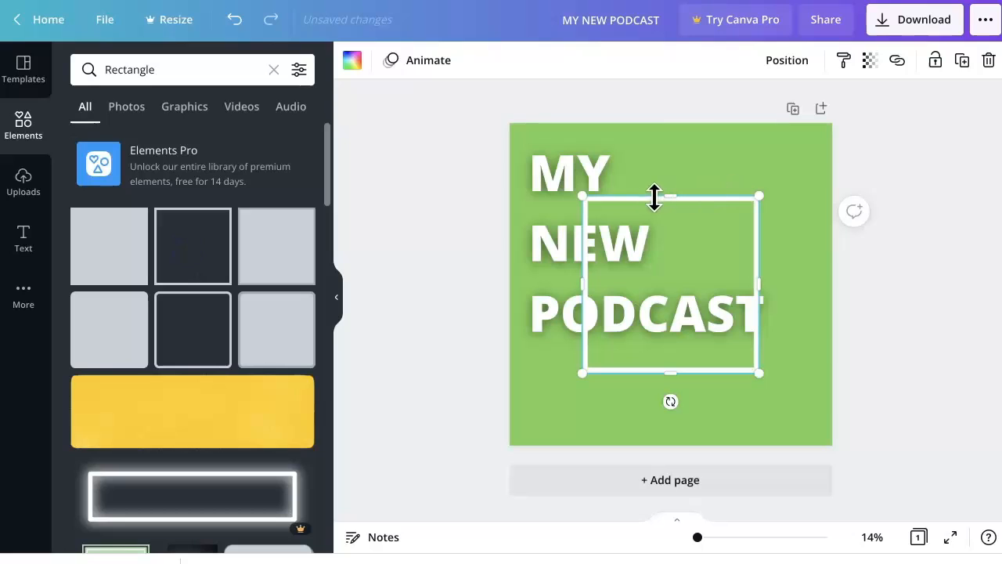
- Stretch the white rectangle outline on all four sides so it frames the cover just inside the page edges
{"action": "left_click_drag", "start_coordinate": [642, 199], "coordinate": [636, 133]}
{"action": "left_click_drag", "start_coordinate": [584, 258], "coordinate": [519, 253]}
{"action": "left_click_drag", "start_coordinate": [756, 252], "coordinate": [821, 250]}
{"action": "left_click_drag", "start_coordinate": [670, 371], "coordinate": [675, 423]}
{"action": "left_click", "coordinate": [885, 342]}
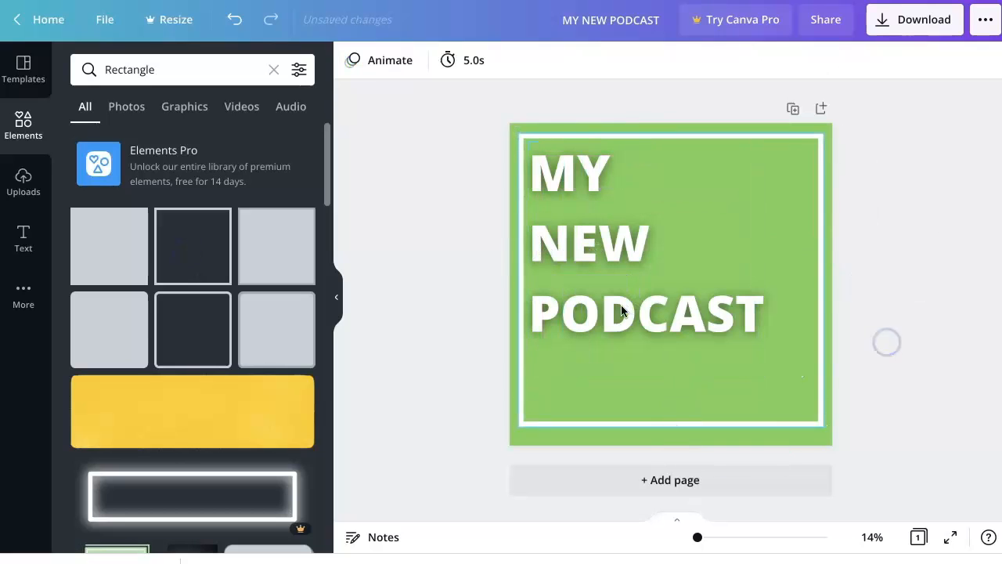
- Search the elements for "microphone", insert the free stand microphone graphic, and place it in the cover's upper-right area
{"action": "double_click", "coordinate": [123, 56]}
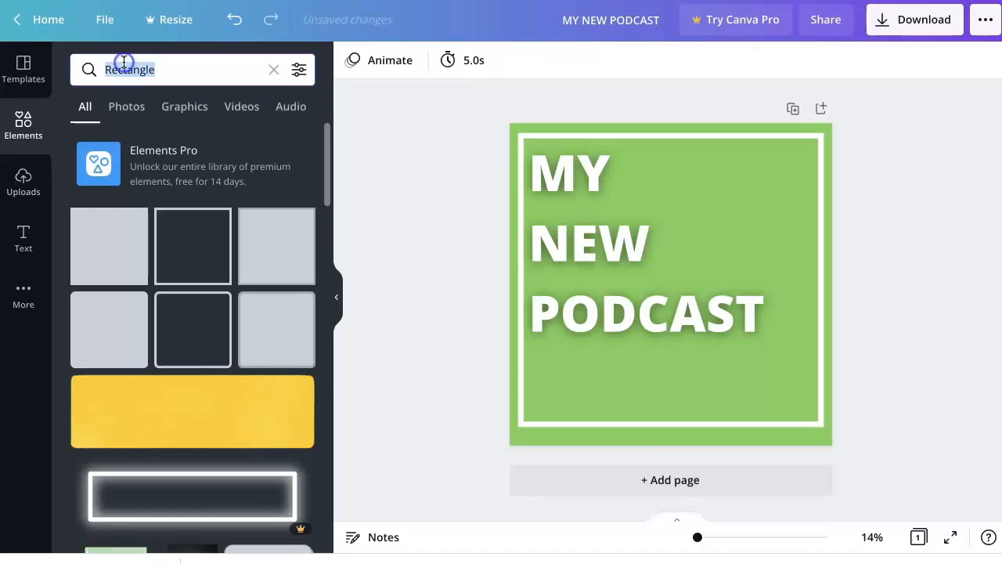
{"action": "type", "text": "mic"}
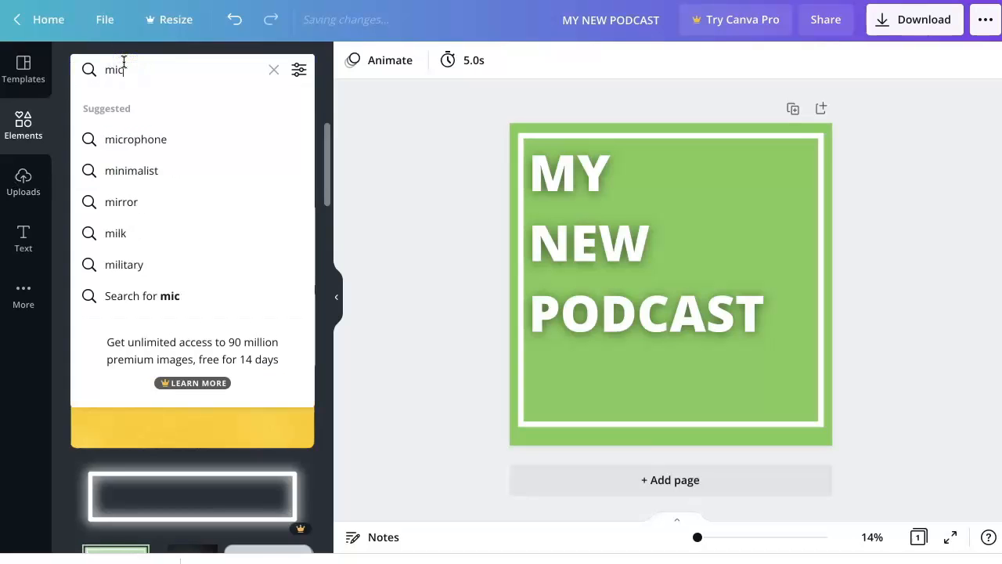
{"action": "left_click", "coordinate": [137, 139]}
{"action": "left_click", "coordinate": [111, 246]}
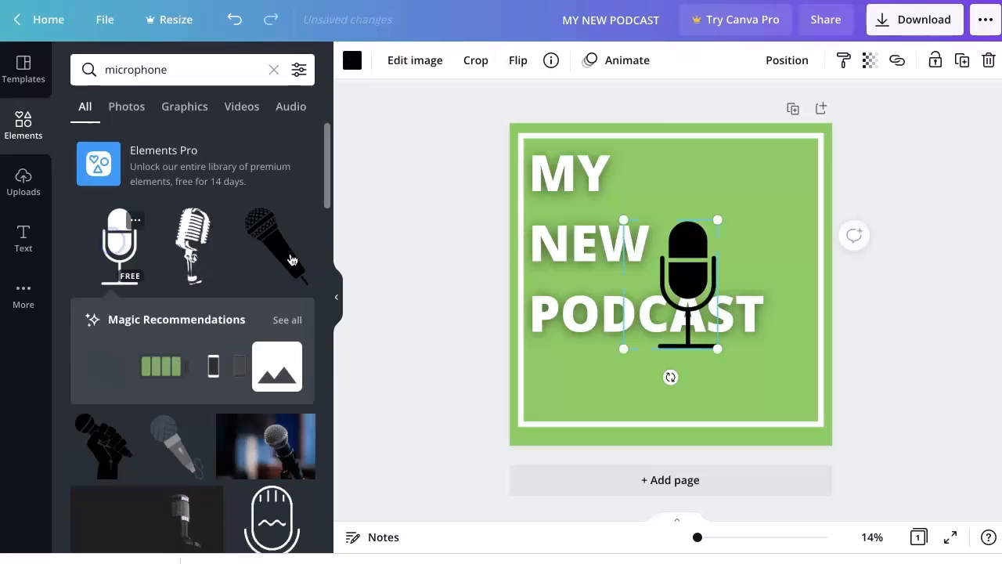
{"action": "left_click_drag", "start_coordinate": [686, 280], "coordinate": [754, 216]}
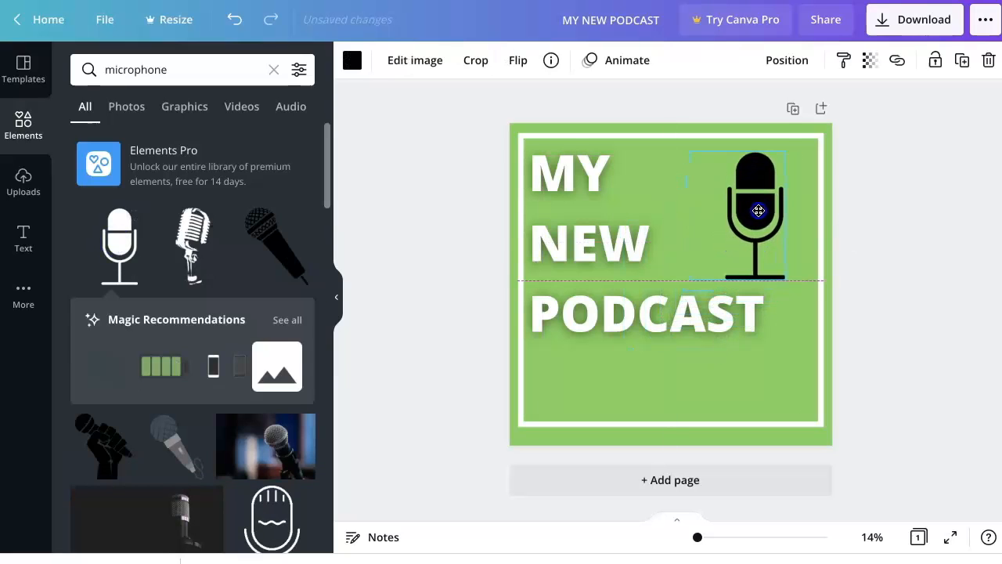
- Recolour the microphone graphic white and the whole heading text black
{"action": "left_click", "coordinate": [352, 60]}
{"action": "left_click", "coordinate": [223, 142]}
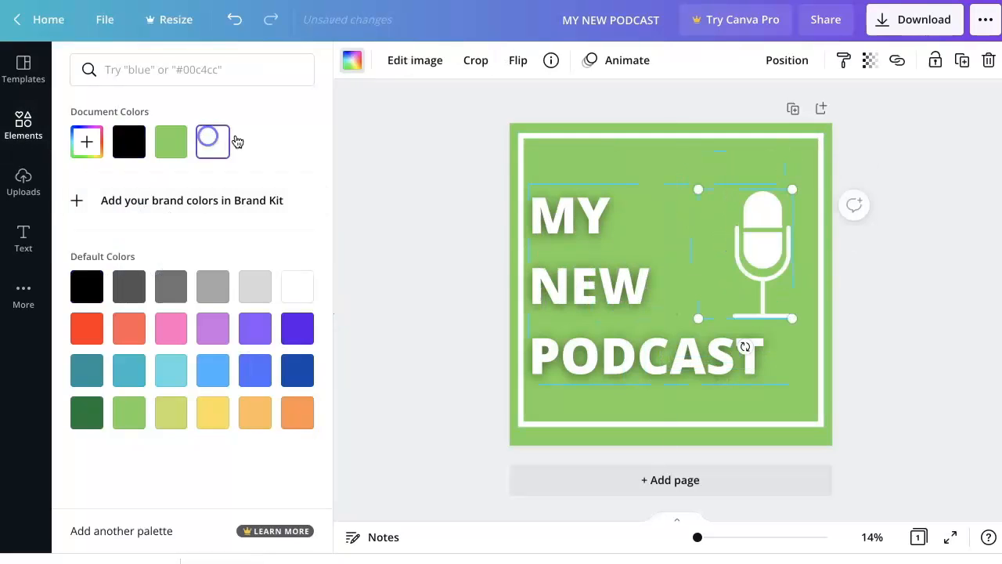
{"action": "double_click", "coordinate": [655, 328]}
{"action": "left_click", "coordinate": [590, 60]}
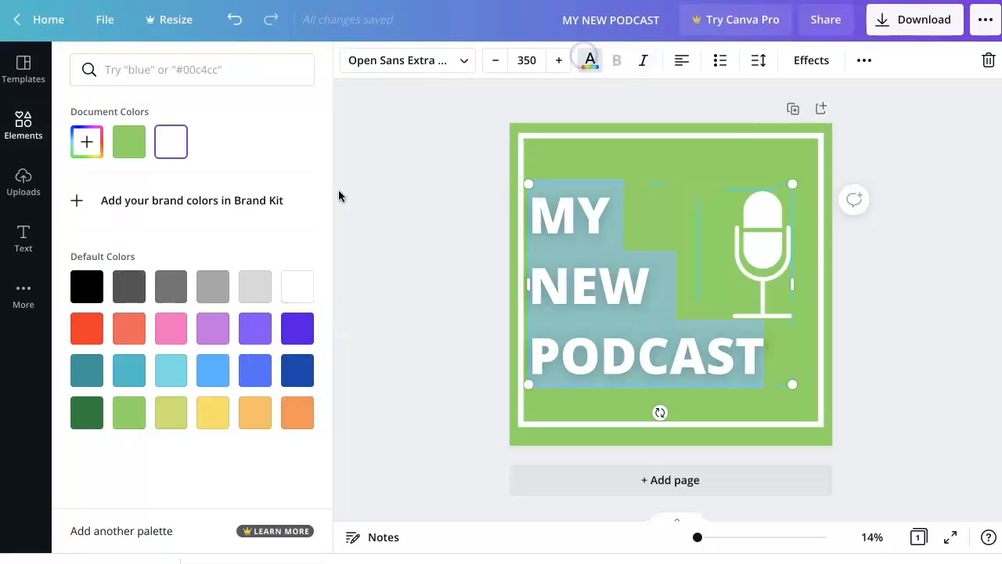
{"action": "left_click", "coordinate": [86, 286]}
{"action": "left_click", "coordinate": [467, 299]}
{"action": "left_click", "coordinate": [830, 338]}
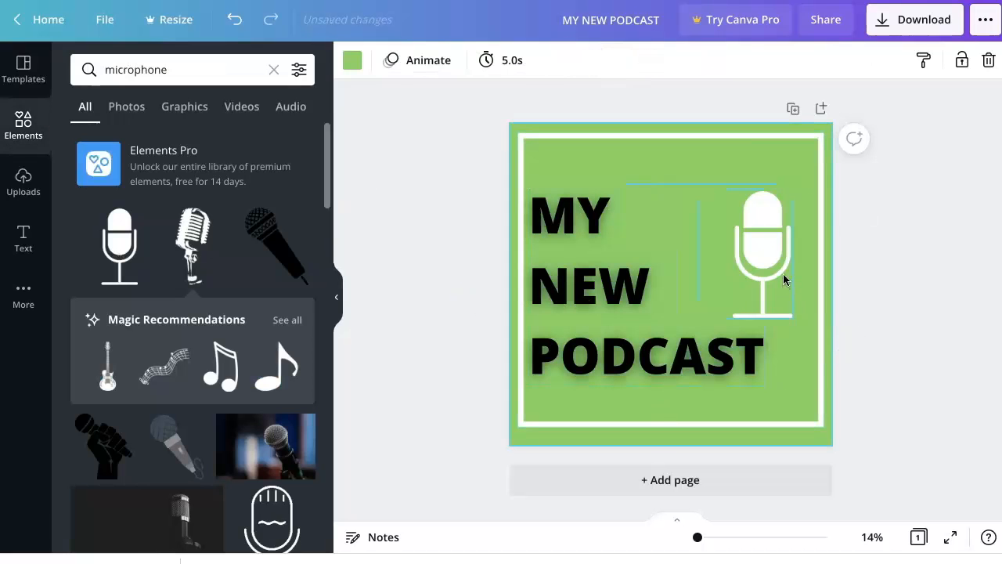
- Remove the Lift effect from the heading text by setting its style to None
{"action": "left_click", "coordinate": [675, 347]}
{"action": "left_click", "coordinate": [811, 60]}
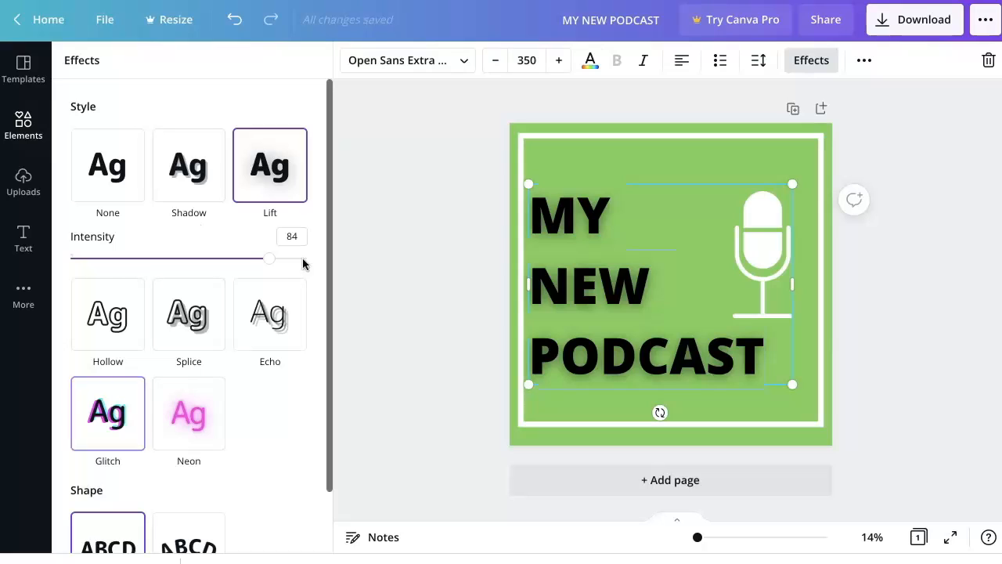
{"action": "left_click", "coordinate": [284, 139]}
{"action": "left_click", "coordinate": [941, 347]}
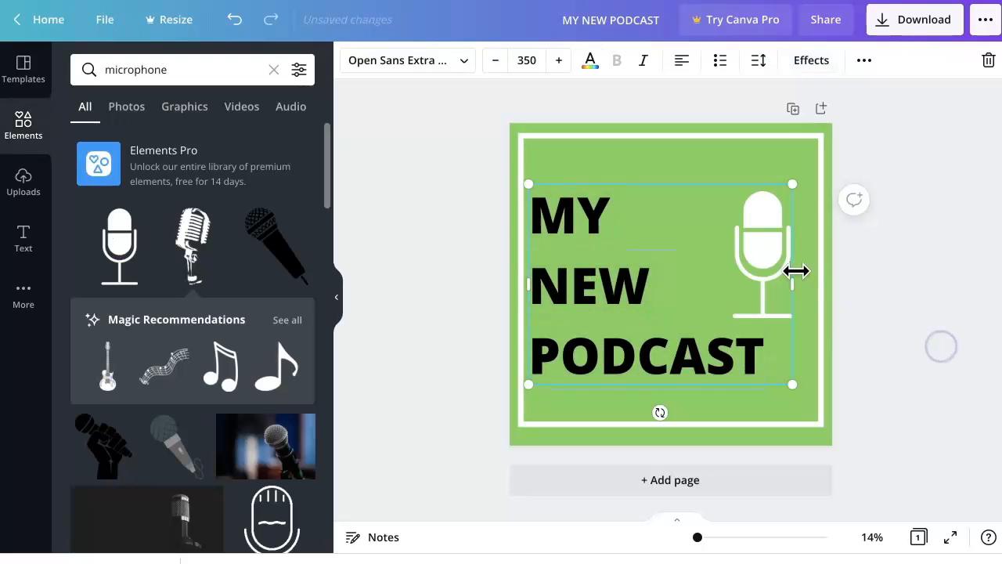
- Shrink the microphone graphic slightly, move it inward from the white frame, and download the finished cover design
{"action": "left_click", "coordinate": [763, 265]}
{"action": "left_click", "coordinate": [899, 342]}
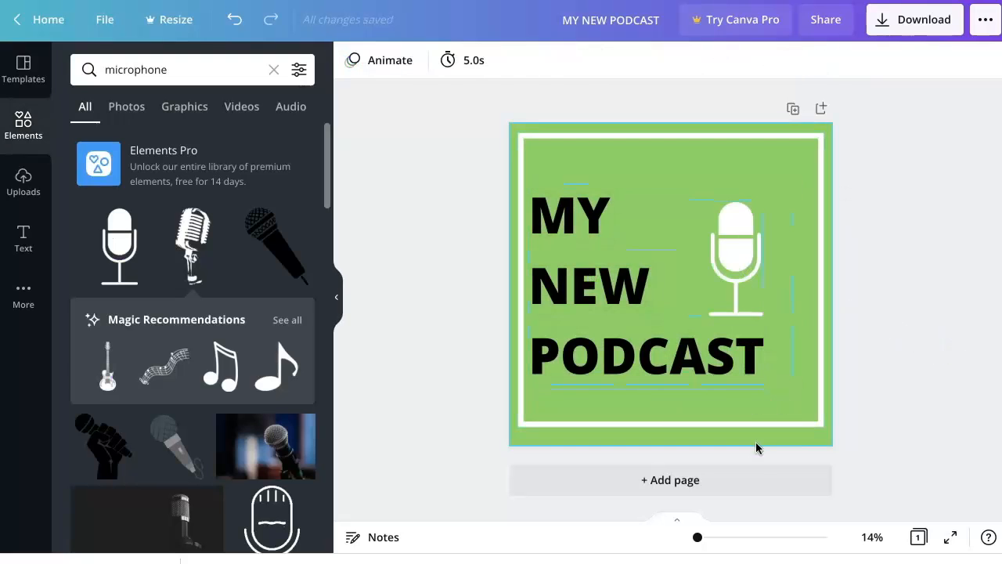
{"action": "left_click", "coordinate": [907, 36]}
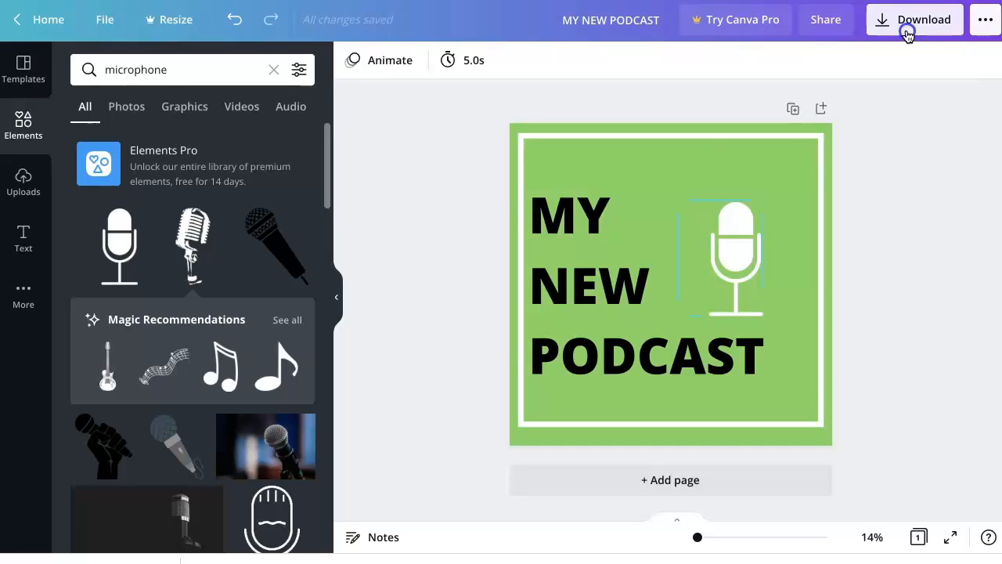
{"action": "left_click", "coordinate": [855, 327]}
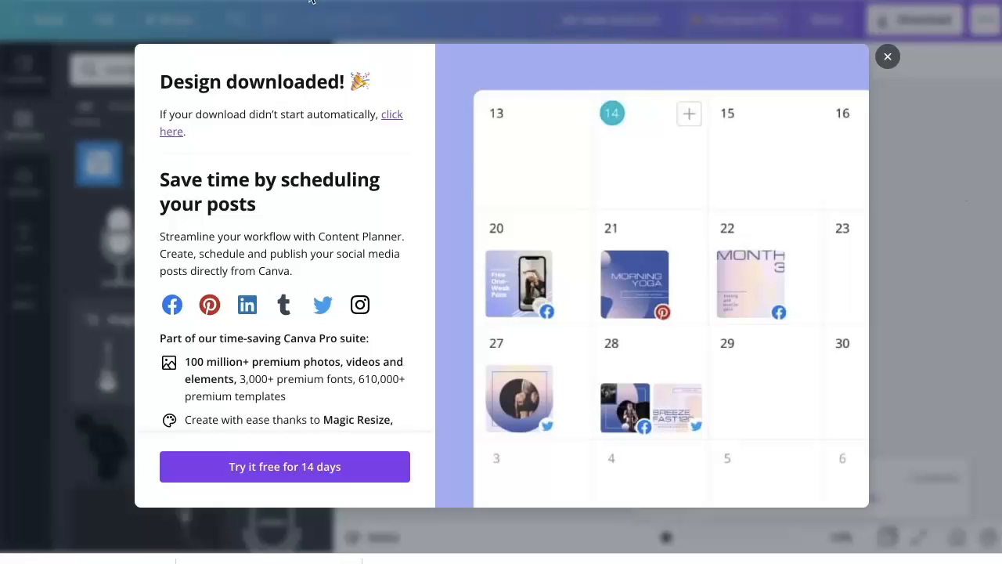
- Switch to the Anchor website, start signing up for an account, and enter the account holder's full name
{"action": "key", "text": "super+Tab"}
{"action": "key", "text": "super+Tab"}
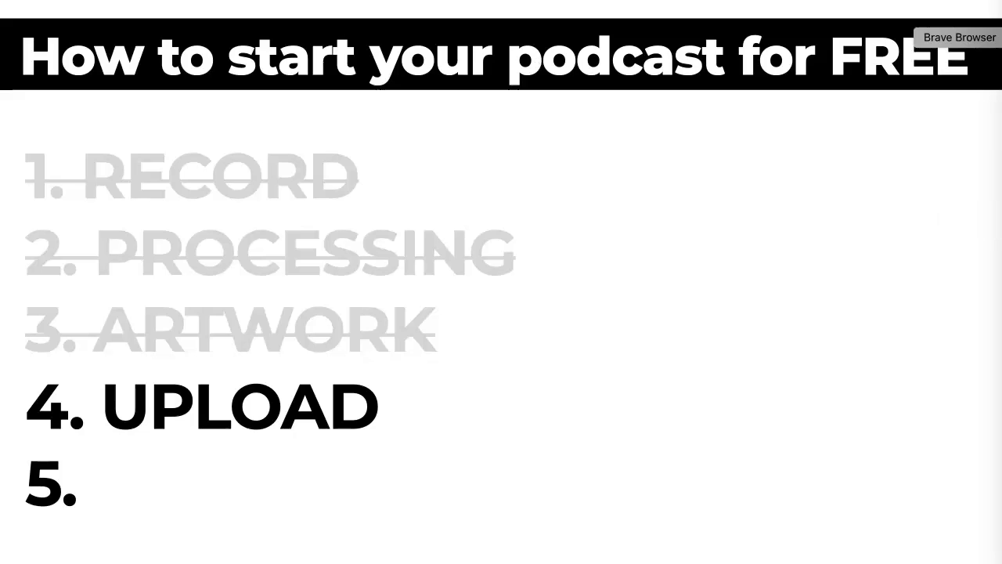
{"action": "left_click", "coordinate": [1001, 37]}
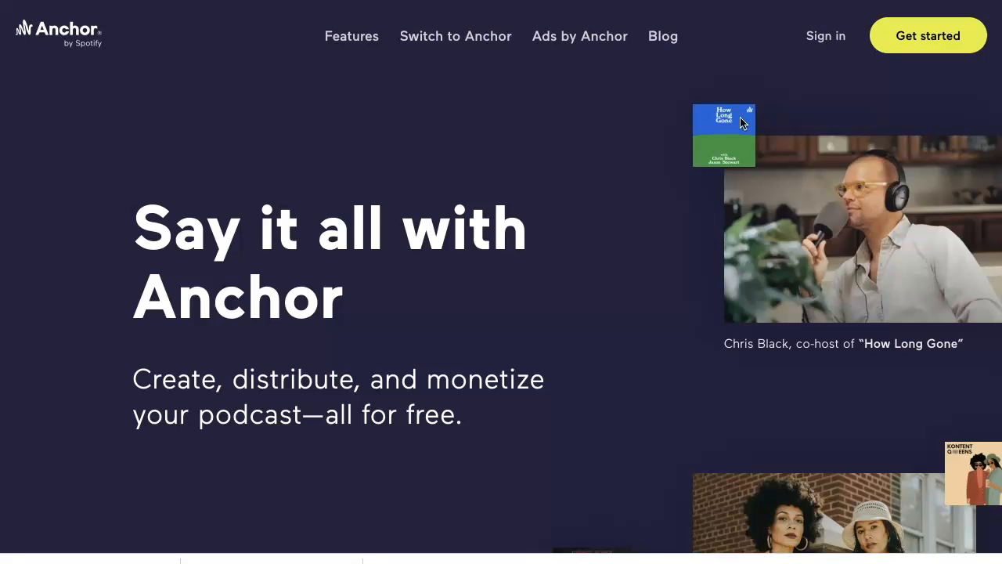
{"action": "left_click", "coordinate": [794, 81]}
{"action": "left_click", "coordinate": [918, 51]}
{"action": "type", "text": "Matt Giaro"}
{"action": "key", "text": "Tab"}
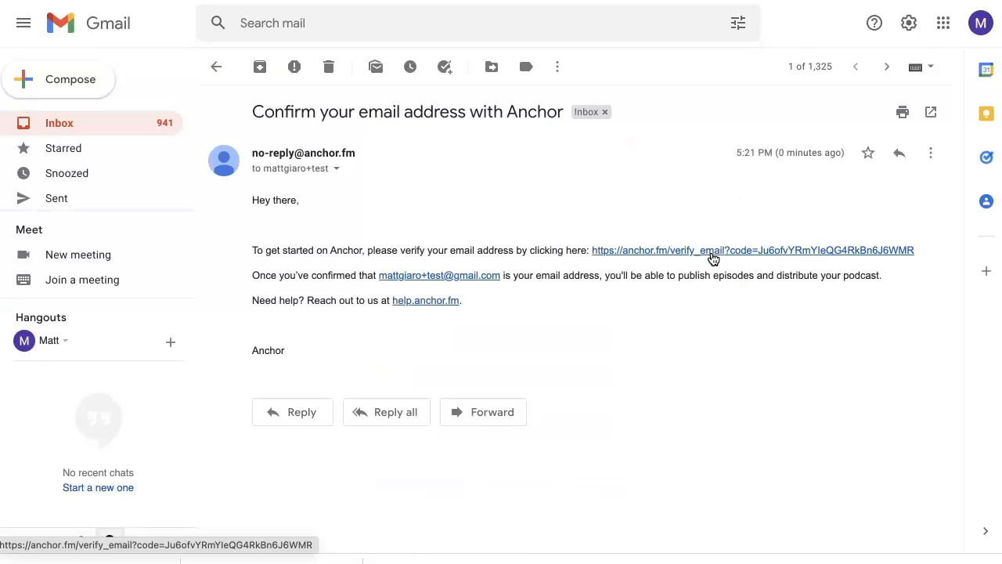
- Verify the e-mail address through the link in Anchor's message and continue via the dashboard to the podcast setup
{"action": "left_click", "coordinate": [712, 251]}
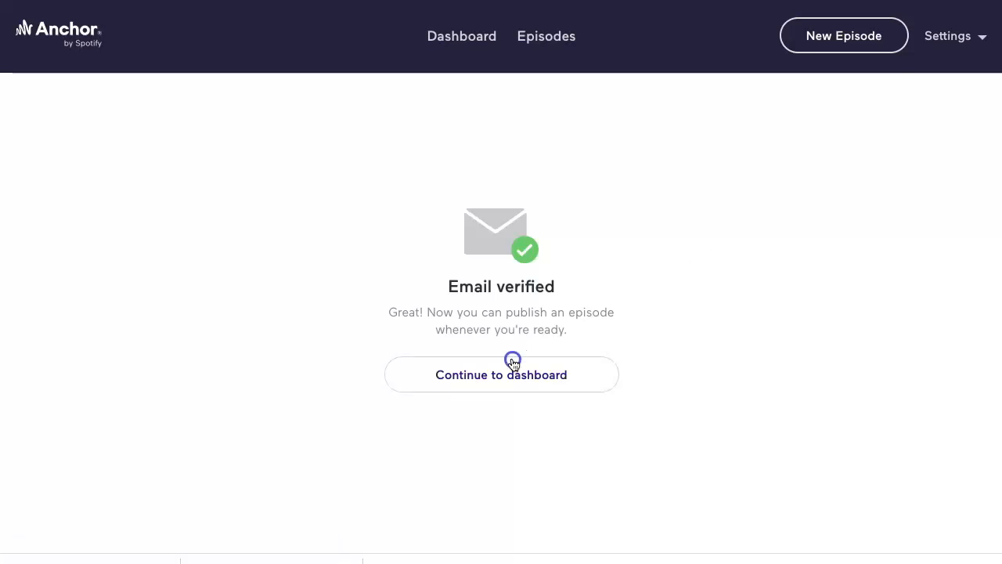
{"action": "left_click", "coordinate": [513, 361]}
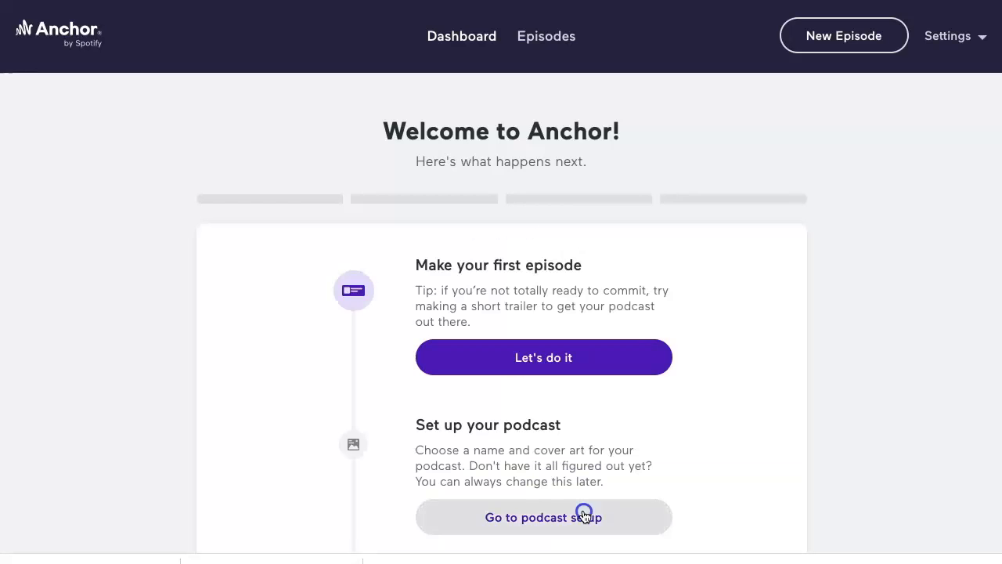
{"action": "left_click", "coordinate": [583, 512]}
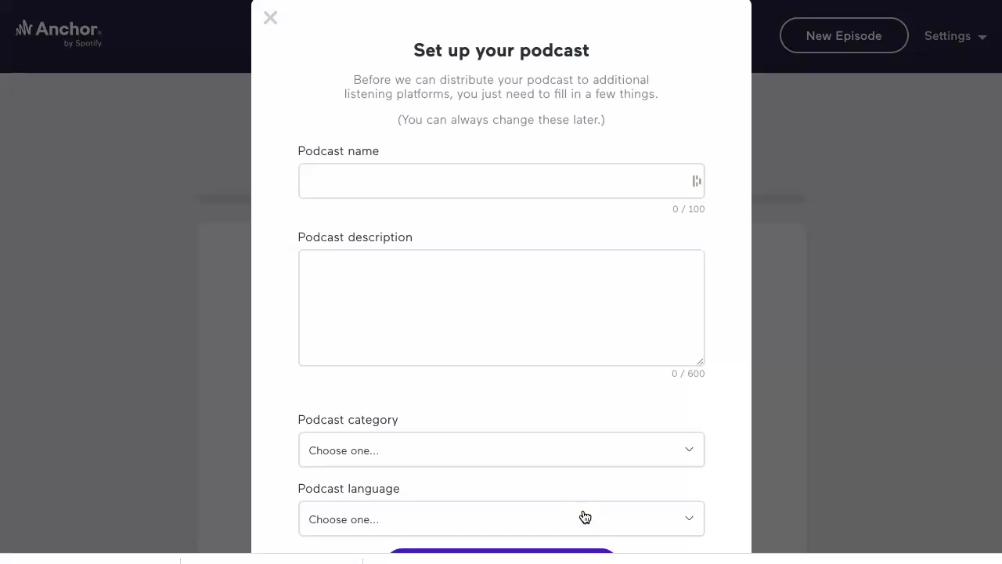
- Name the podcast "My New Podcast" and fill its description with Lorem ipsum placeholder text
{"action": "left_click", "coordinate": [409, 183]}
{"action": "type", "text": "My New Podcast"}
{"action": "key", "text": "Tab"}
{"action": "type", "text": "Lorem"}
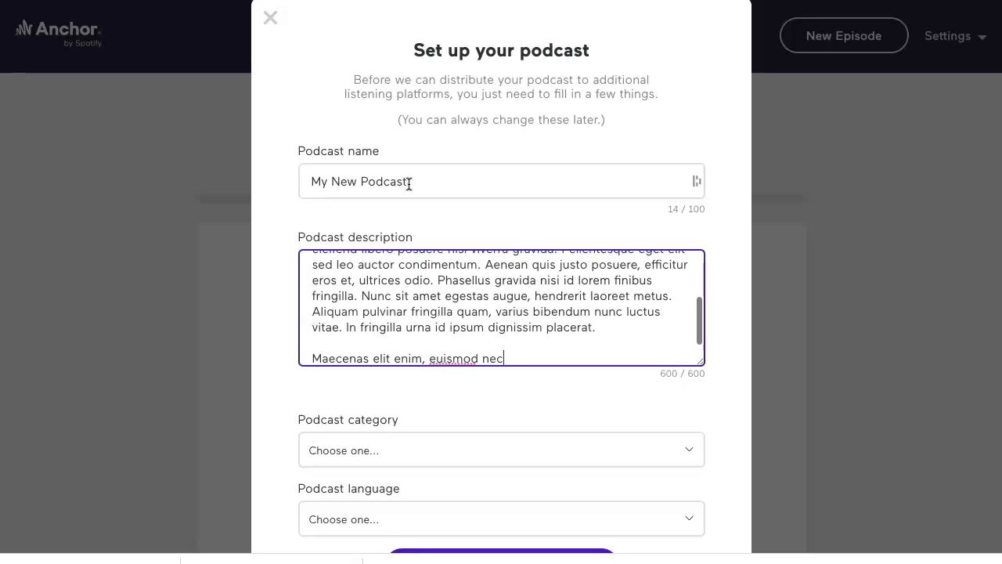
- Delete the incomplete final paragraph starting with "Maecenas elit enim" from the podcast description
{"action": "key", "text": "BackSpace"}
{"action": "key", "text": "BackSpace"}
{"action": "key", "text": "BackSpace"}
{"action": "key", "text": "BackSpace"}
{"action": "key", "text": "BackSpace"}
{"action": "key", "text": "BackSpace"}
{"action": "key", "text": "BackSpace"}
{"action": "key", "text": "BackSpace"}
{"action": "key", "text": "BackSpace"}
{"action": "key", "text": "BackSpace"}
{"action": "key", "text": "BackSpace"}
{"action": "key", "text": "BackSpace"}
{"action": "key", "text": "BackSpace"}
{"action": "key", "text": "BackSpace"}
{"action": "key", "text": "BackSpace"}
{"action": "key", "text": "BackSpace"}
{"action": "key", "text": "BackSpace"}
{"action": "key", "text": "BackSpace"}
{"action": "key", "text": "BackSpace"}
{"action": "key", "text": "BackSpace"}
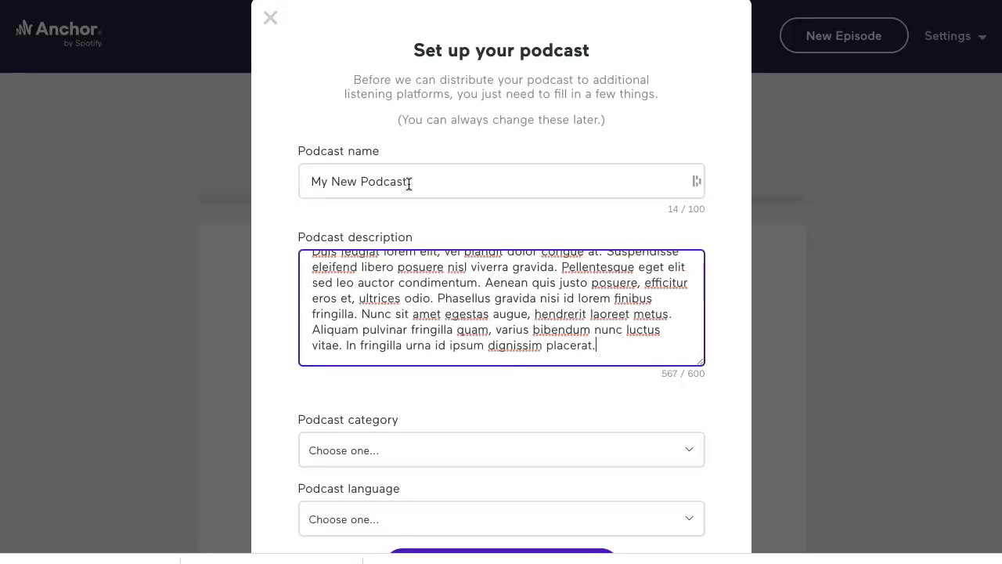
- Set the podcast category to Entrepreneurship and the language to English, and continue to the cover art
{"action": "scroll", "coordinate": [506, 356], "scroll_direction": "down", "scroll_amount": 1}
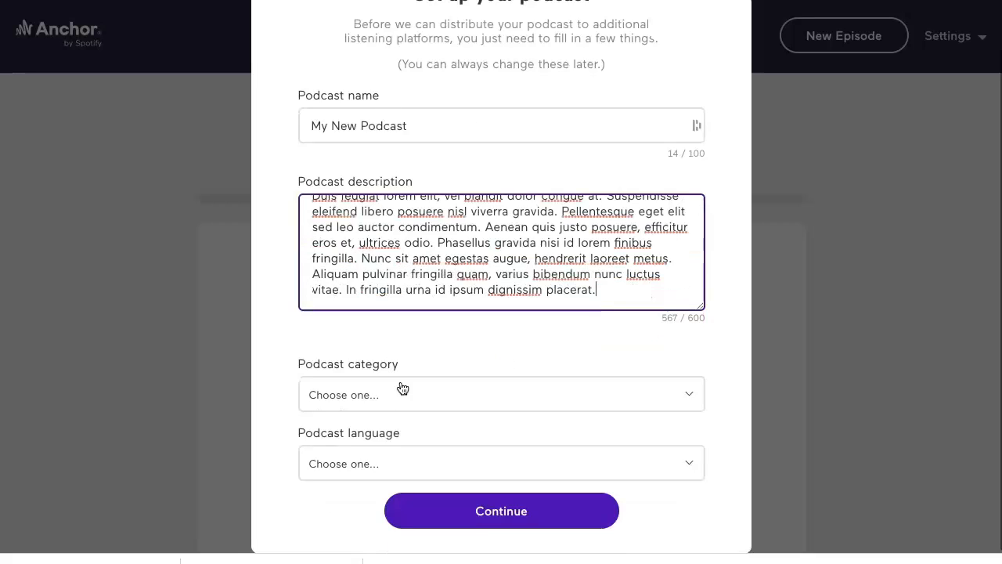
{"action": "left_click", "coordinate": [387, 386]}
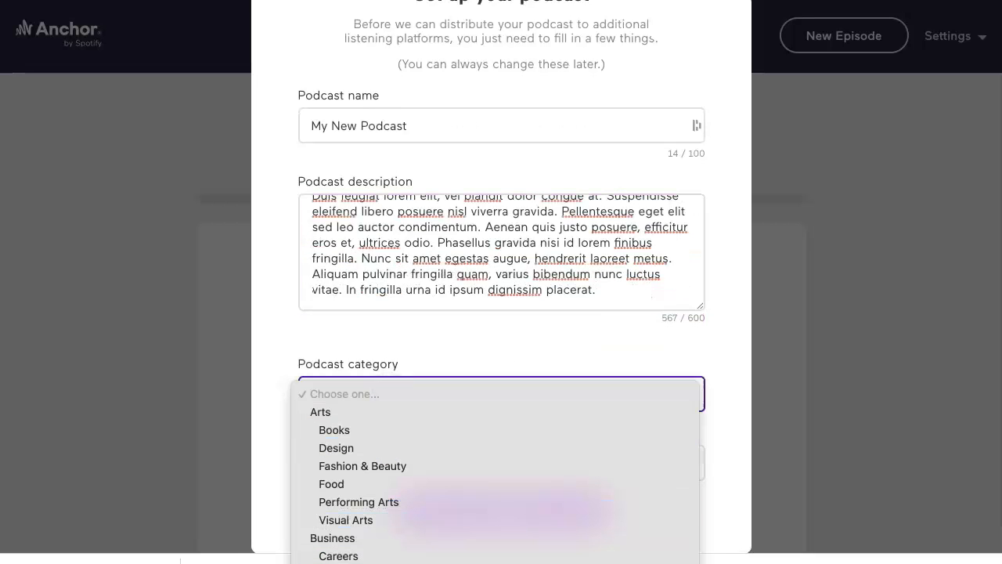
{"action": "left_click", "coordinate": [376, 556]}
{"action": "left_click", "coordinate": [363, 460]}
{"action": "key", "text": "e"}
{"action": "key", "text": "Return"}
{"action": "left_click", "coordinate": [514, 511]}
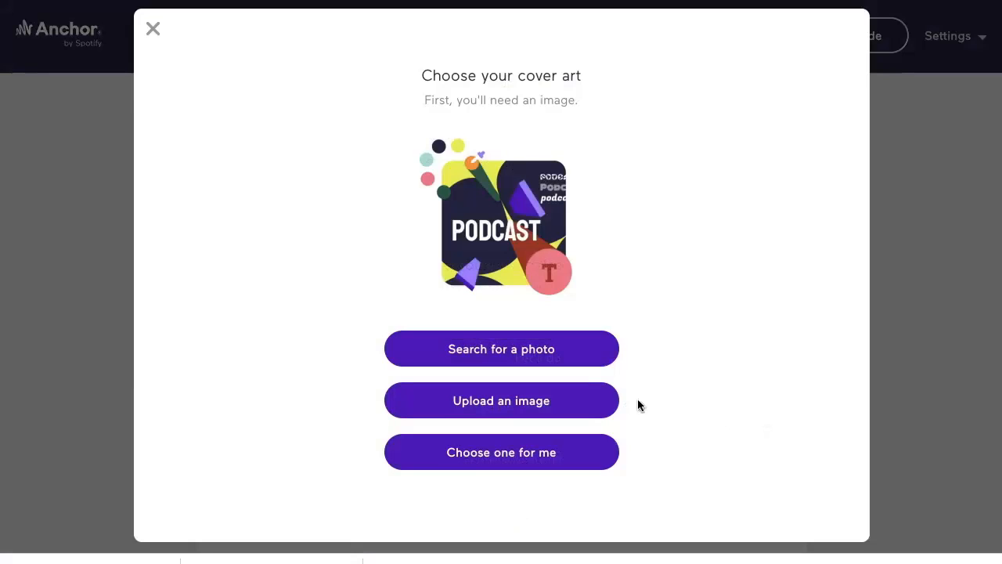
- Upload MY NEW PODCAST.png from Downloads as the cover art and accept the full, unzoomed crop
{"action": "left_click", "coordinate": [560, 407]}
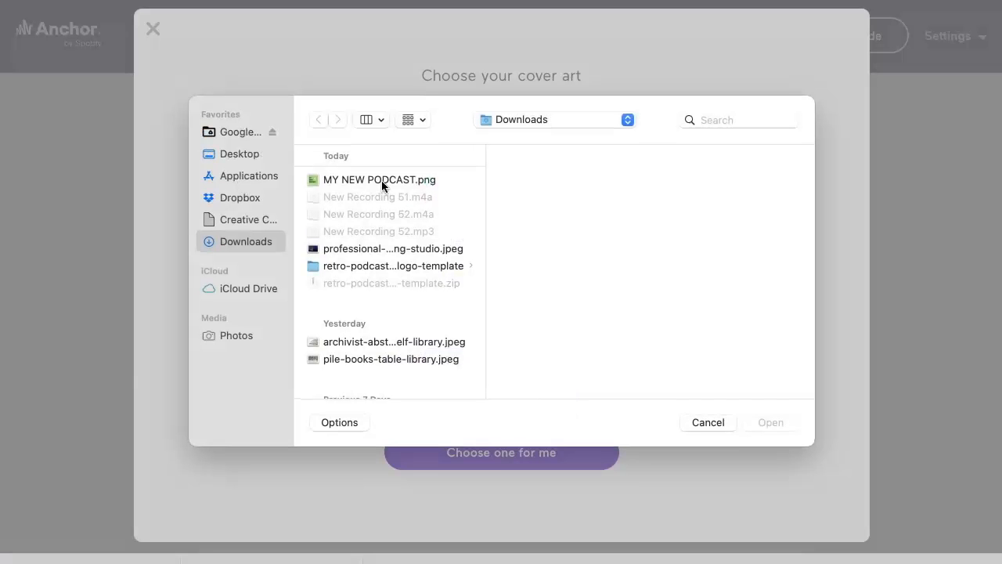
{"action": "left_click", "coordinate": [381, 180]}
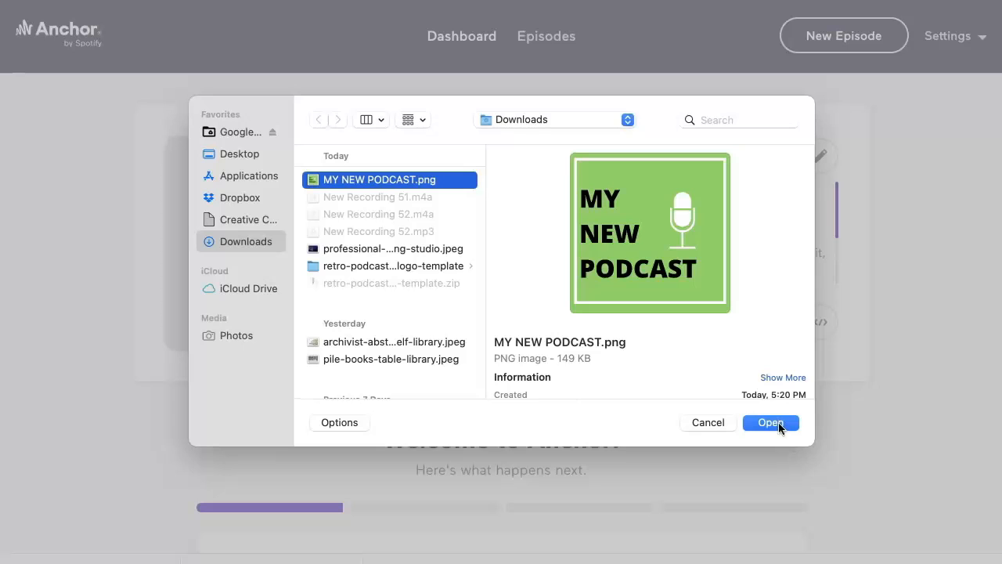
{"action": "left_click", "coordinate": [778, 425]}
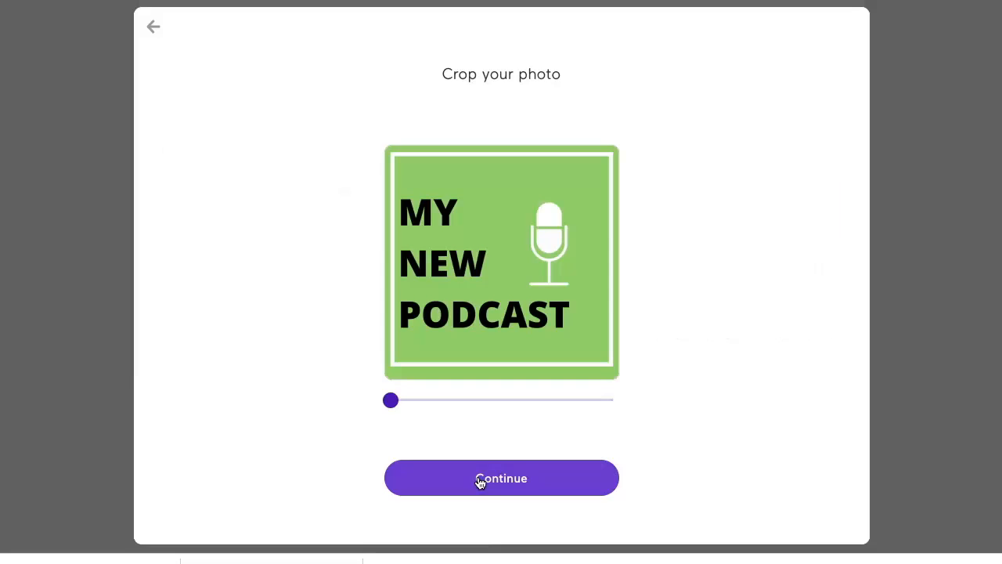
{"action": "left_click", "coordinate": [479, 480]}
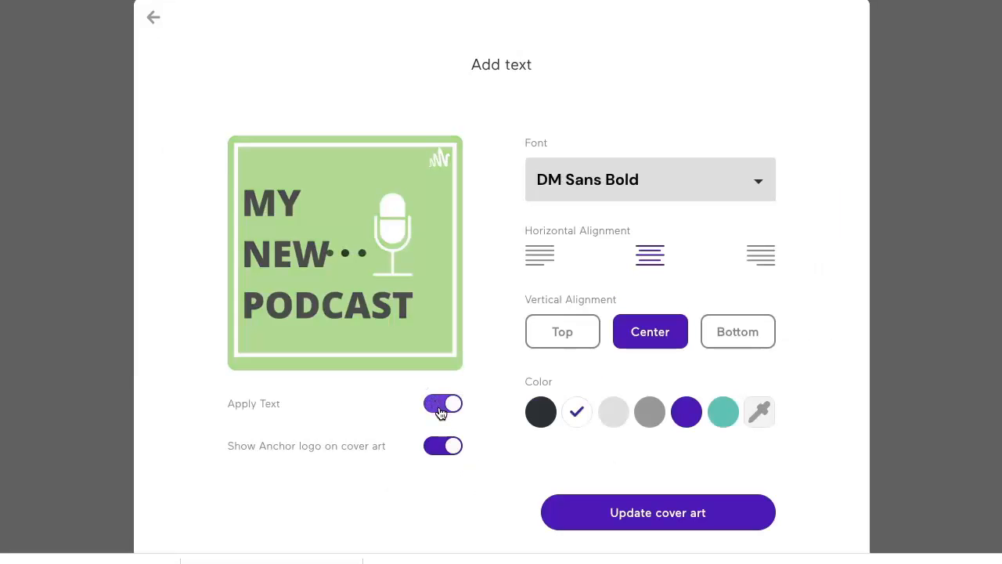
- Turn off the applied text and the Anchor logo on the cover art, and update the cover
{"action": "left_click", "coordinate": [441, 412]}
{"action": "left_click", "coordinate": [445, 450]}
{"action": "scroll", "coordinate": [443, 451], "scroll_direction": "down", "scroll_amount": 1}
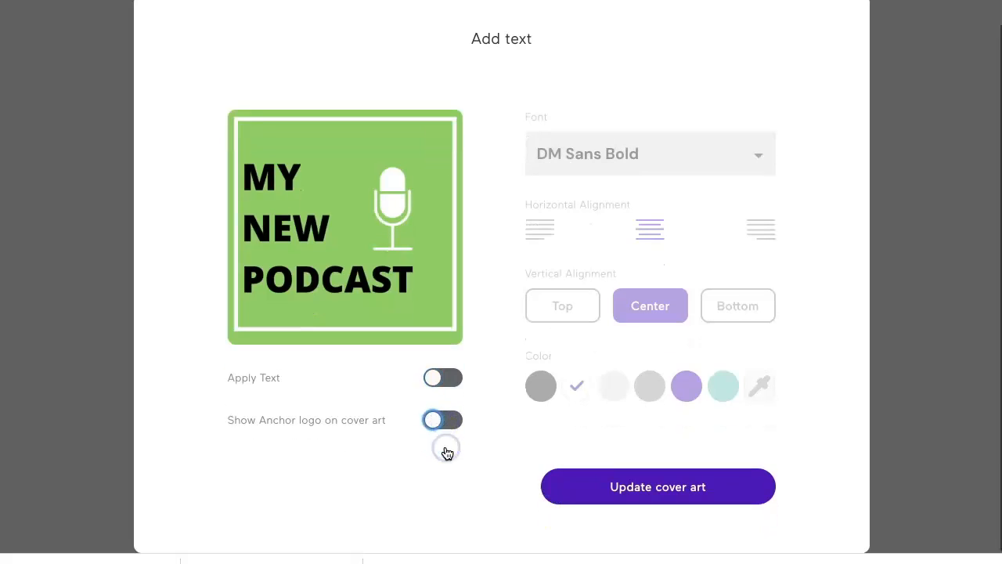
{"action": "left_click", "coordinate": [631, 491]}
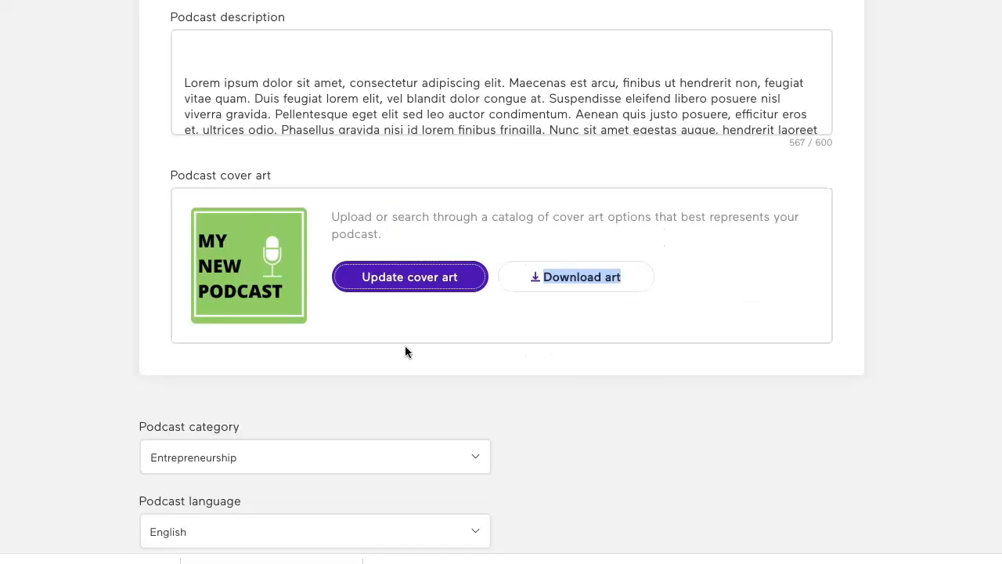
- Review the podcast settings down to the advanced options and save them
{"action": "scroll", "coordinate": [598, 371], "scroll_direction": "down", "scroll_amount": 3}
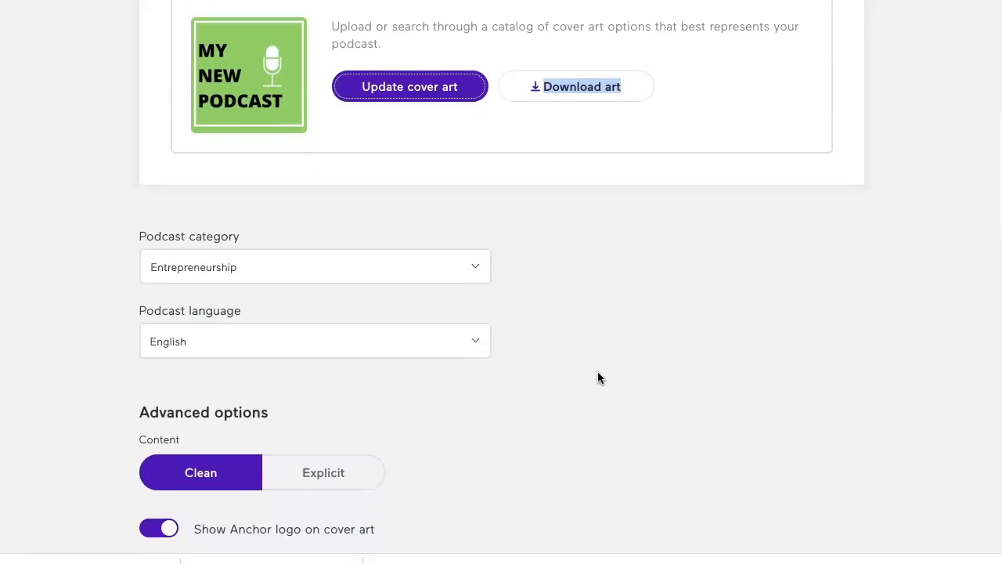
{"action": "scroll", "coordinate": [597, 371], "scroll_direction": "up", "scroll_amount": 7}
{"action": "left_click", "coordinate": [757, 135]}
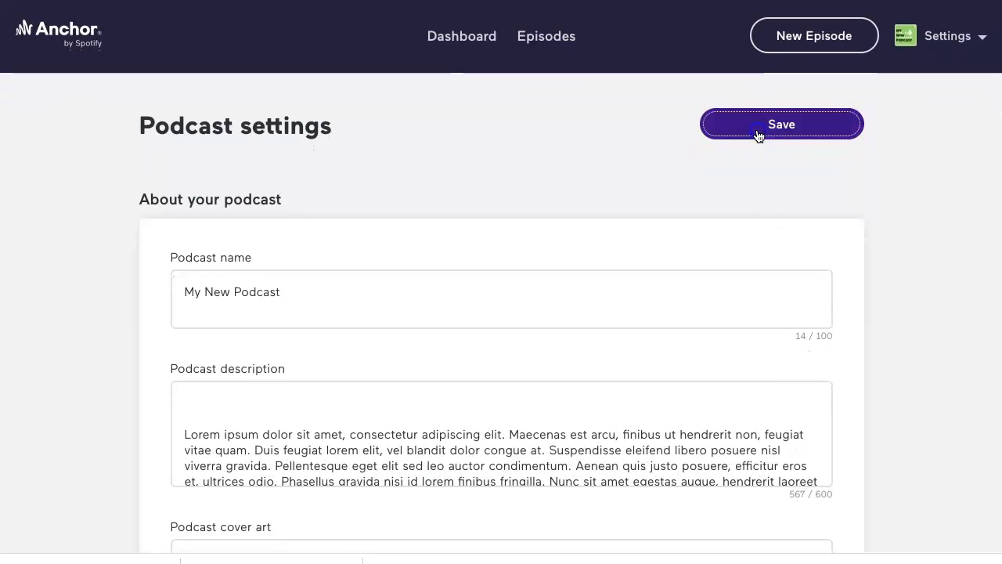
- Create a new episode and upload New Recording 52.mp3 from Downloads as its audio
{"action": "left_click", "coordinate": [810, 49]}
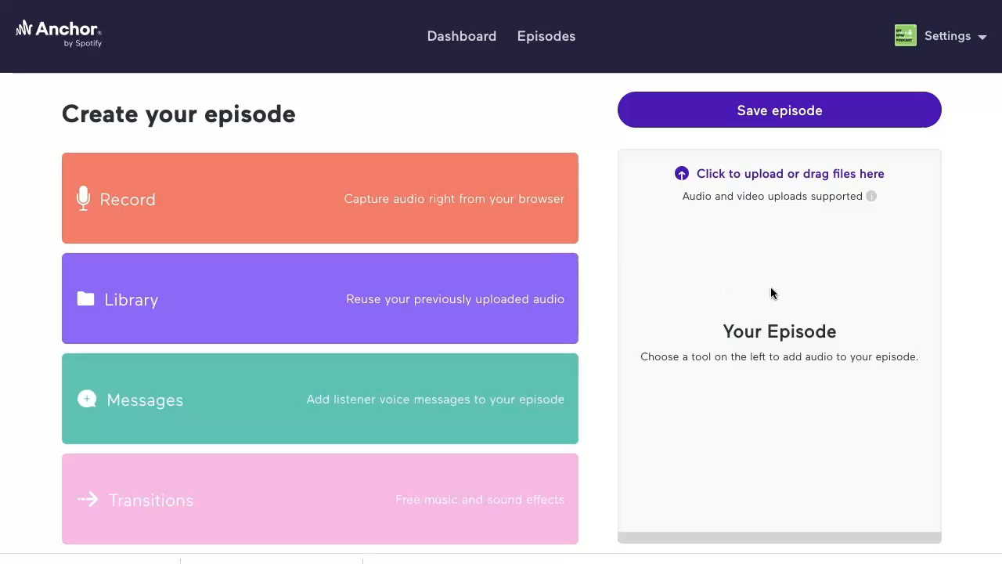
{"action": "left_click", "coordinate": [752, 180]}
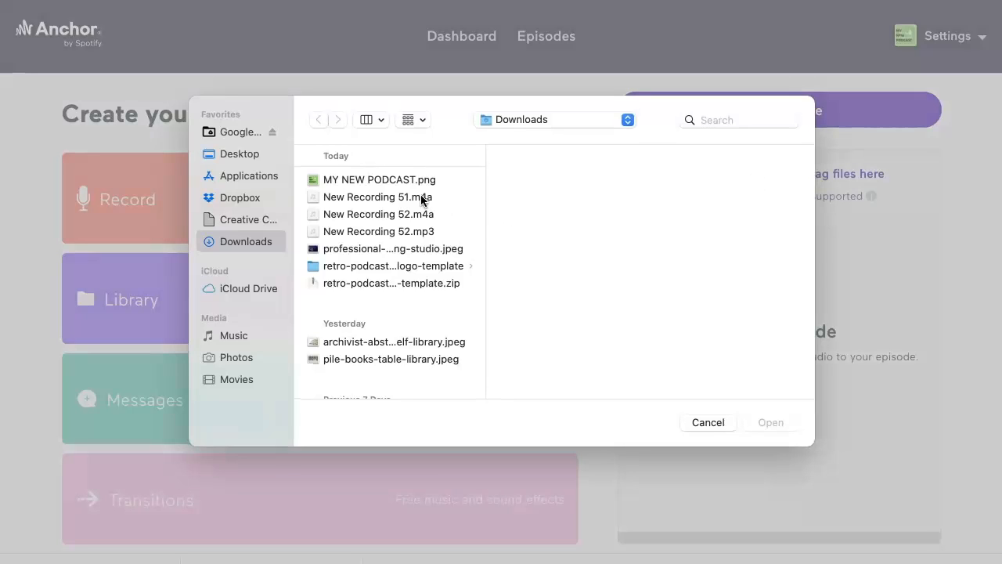
{"action": "left_click", "coordinate": [443, 233]}
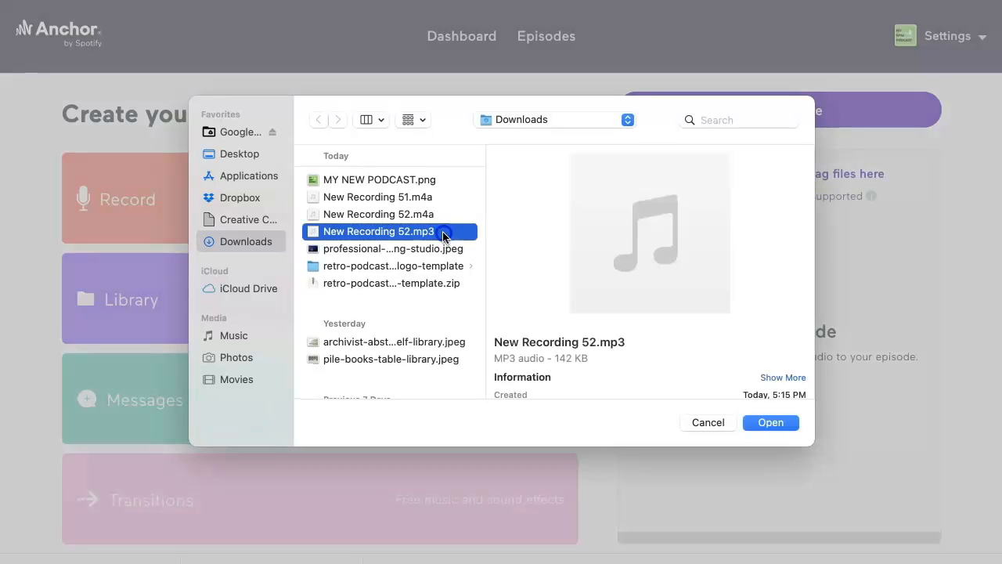
{"action": "double_click", "coordinate": [443, 233]}
{"action": "left_click", "coordinate": [905, 277]}
{"action": "left_click", "coordinate": [931, 280]}
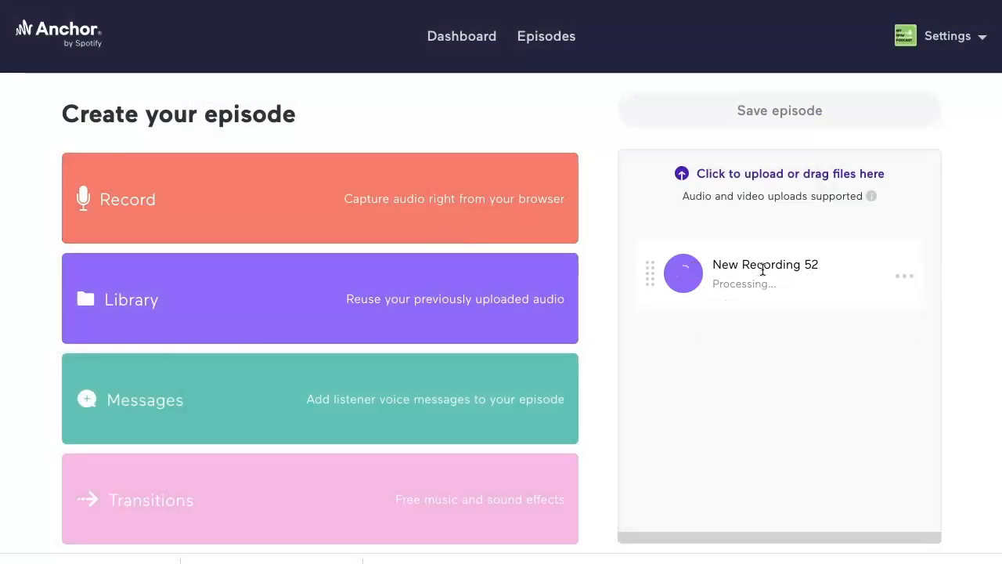
- Rename the uploaded audio segment "This is my first episode"
{"action": "scroll", "coordinate": [769, 384], "scroll_direction": "down", "scroll_amount": 1}
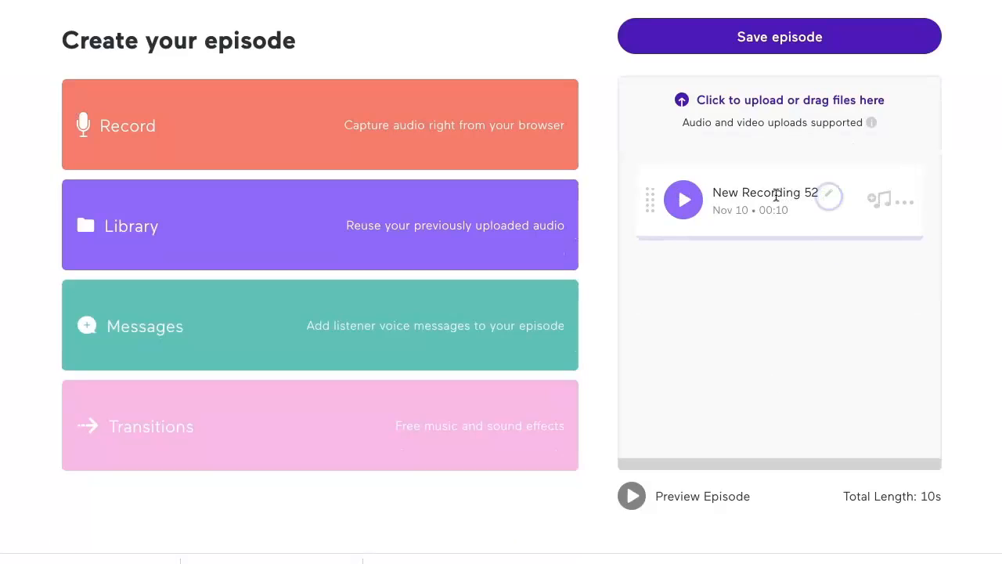
{"action": "left_click", "coordinate": [812, 193]}
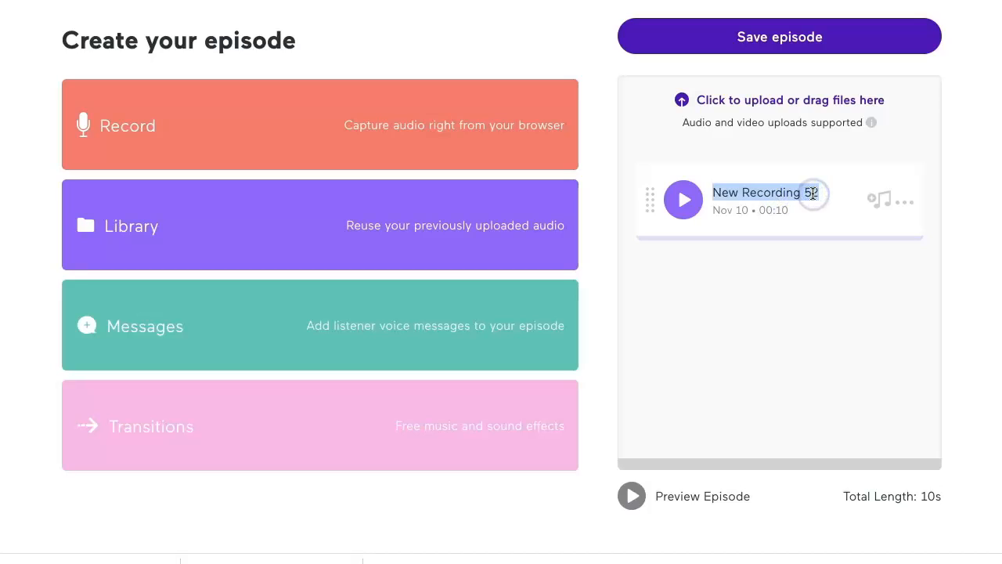
{"action": "type", "text": "This is my first E"}
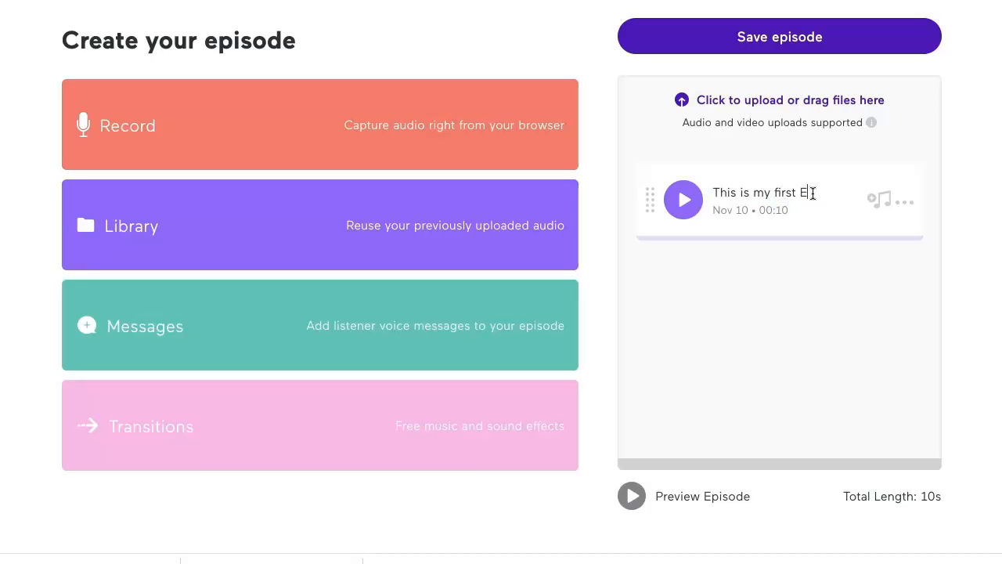
{"action": "key", "text": "BackSpace"}
{"action": "type", "text": "episode"}
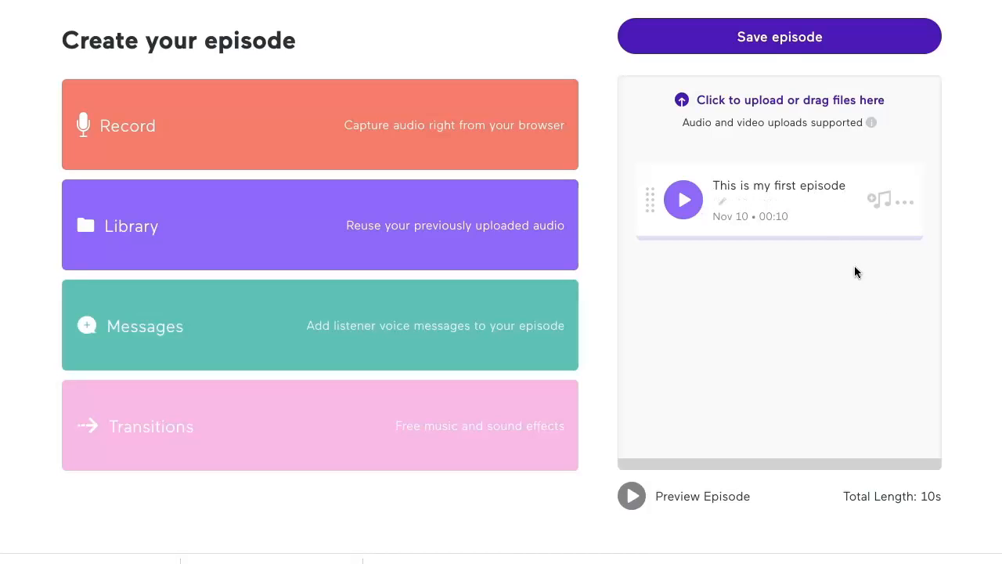
- Save the assembled episode audio and title the episode "This is my first episode"
{"action": "left_click", "coordinate": [776, 52]}
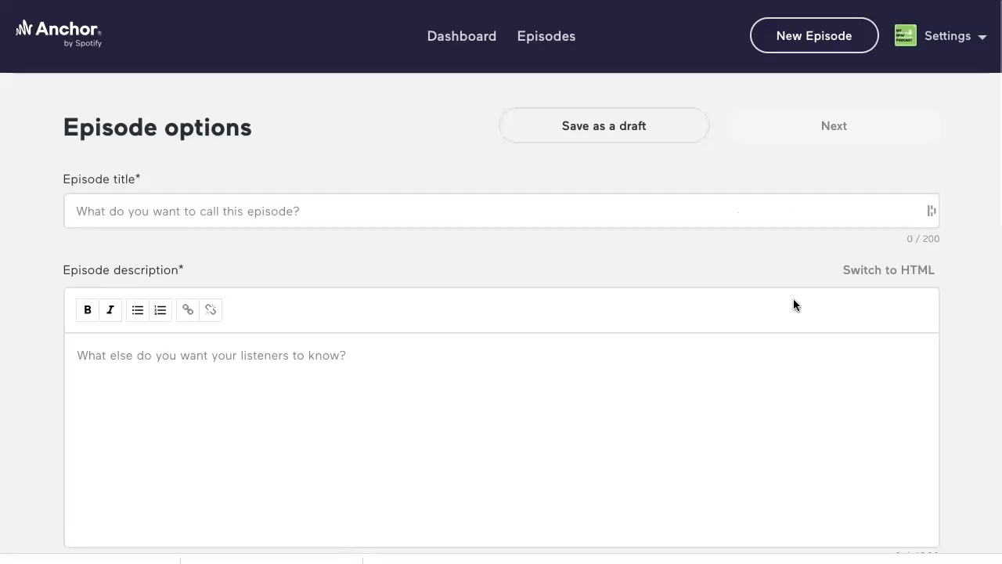
{"action": "left_click", "coordinate": [330, 213]}
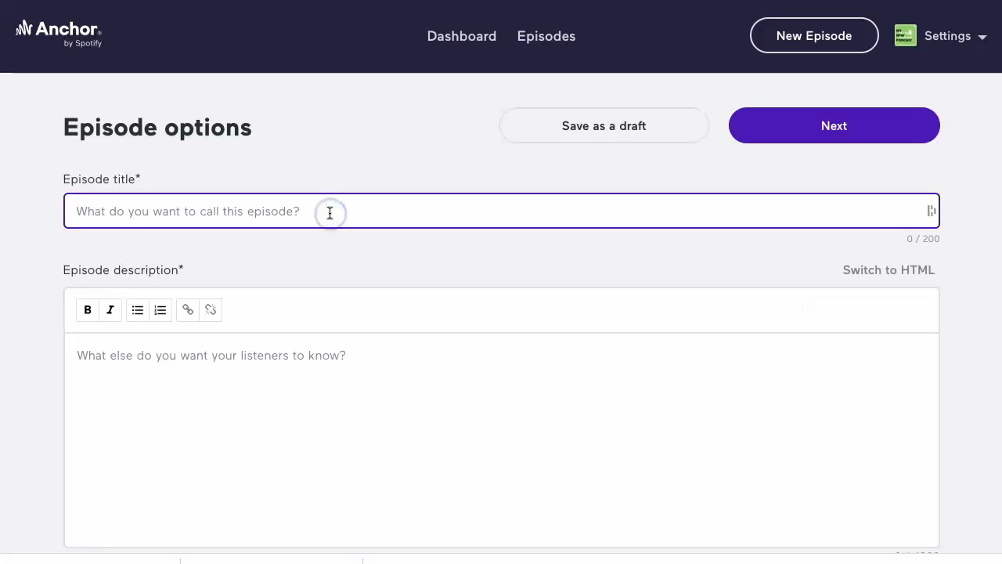
{"action": "type", "text": "This is"}
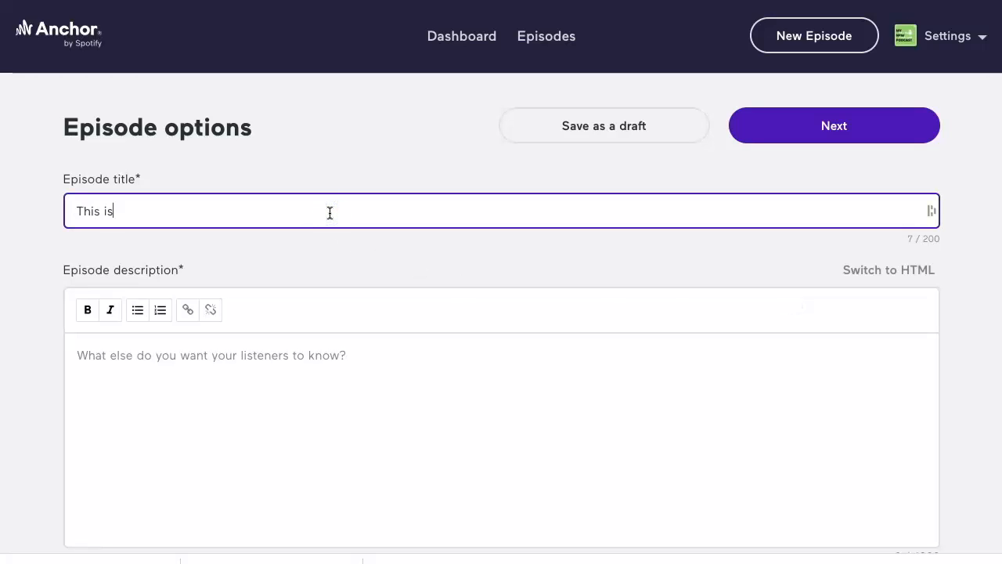
{"action": "type", "text": " my first episode"}
{"action": "key", "text": "Tab"}
- Fill the episode description with the Lorem ipsum placeholder paragraphs and remove the blank lines above them
{"action": "left_click", "coordinate": [267, 384]}
{"action": "type", "text": "Lorem"}
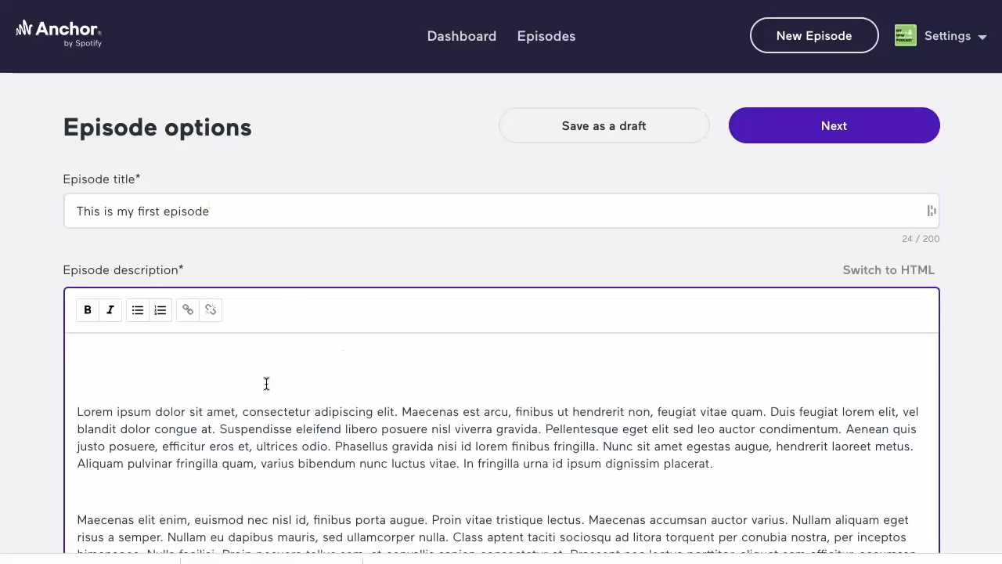
{"action": "scroll", "coordinate": [376, 414], "scroll_direction": "down", "scroll_amount": 1}
{"action": "left_click_drag", "start_coordinate": [99, 378], "coordinate": [90, 334]}
{"action": "key", "text": "BackSpace"}
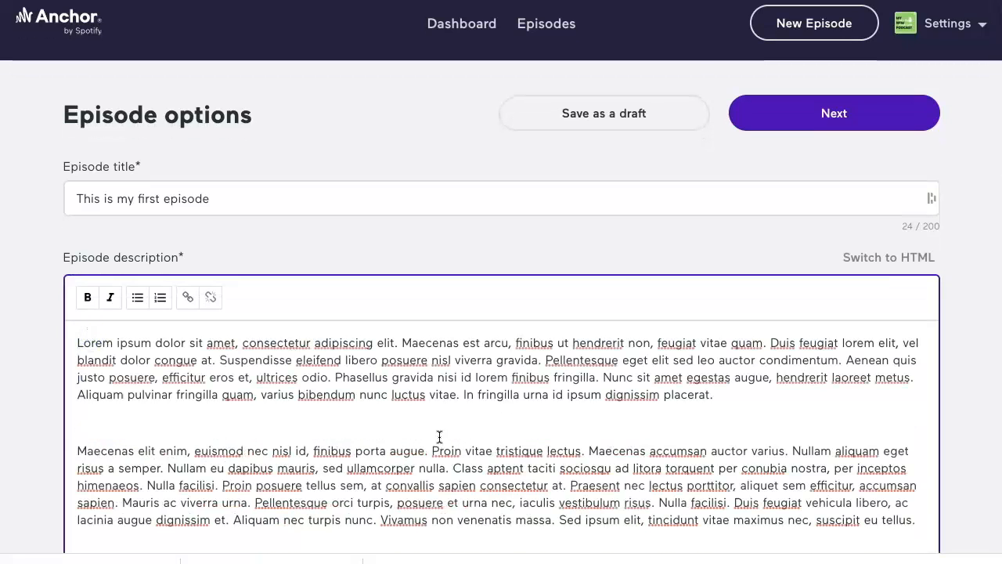
{"action": "scroll", "coordinate": [439, 436], "scroll_direction": "down", "scroll_amount": 3}
{"action": "scroll", "coordinate": [439, 436], "scroll_direction": "up", "scroll_amount": 3}
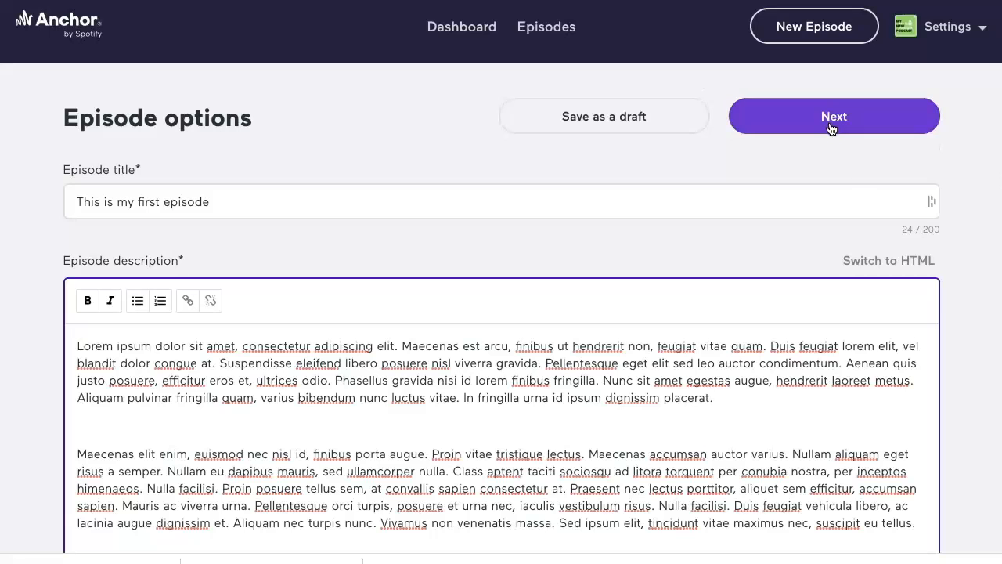
- Publish the episode and continue past the publishing confirmation
{"action": "left_click", "coordinate": [831, 125]}
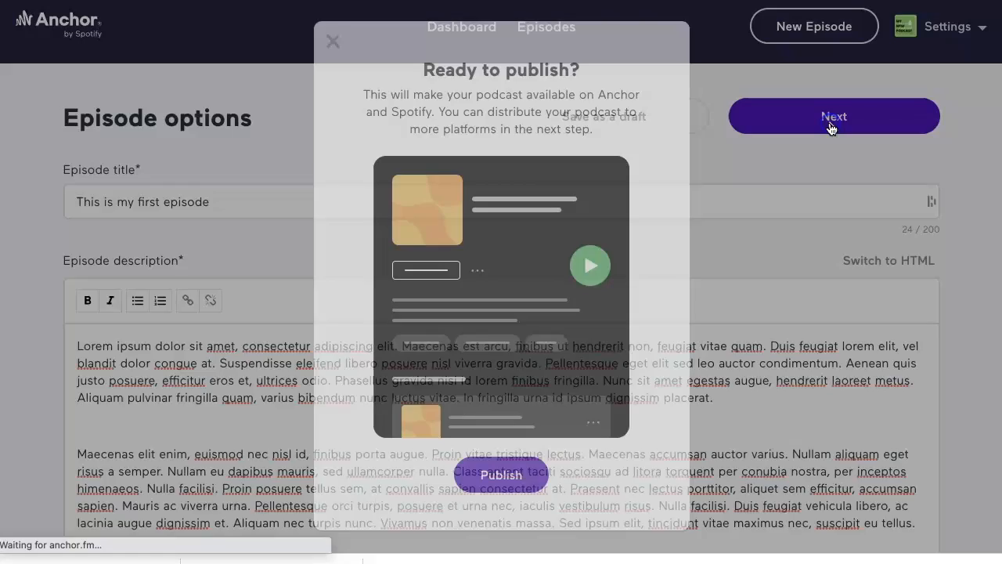
{"action": "left_click", "coordinate": [489, 473]}
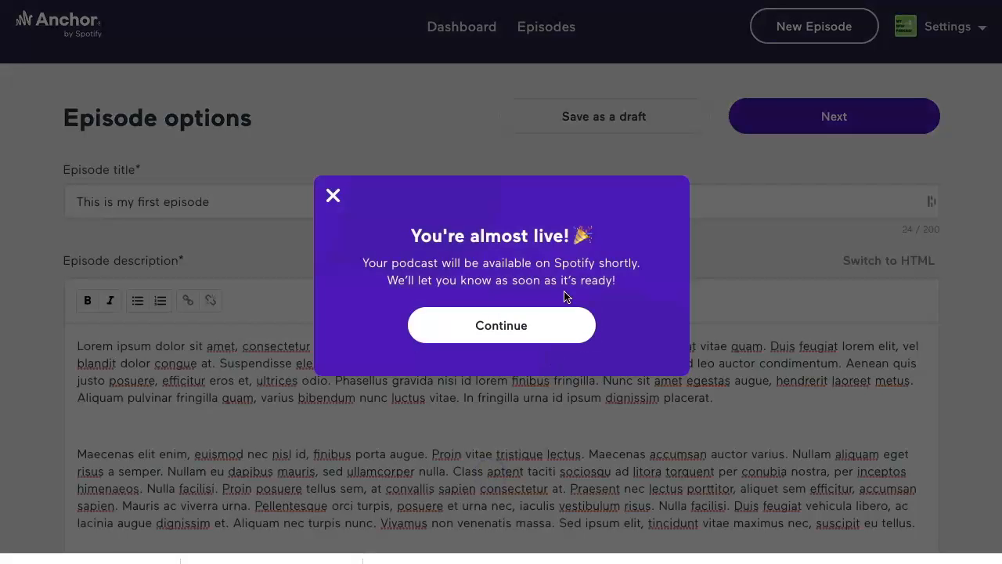
{"action": "left_click", "coordinate": [498, 324]}
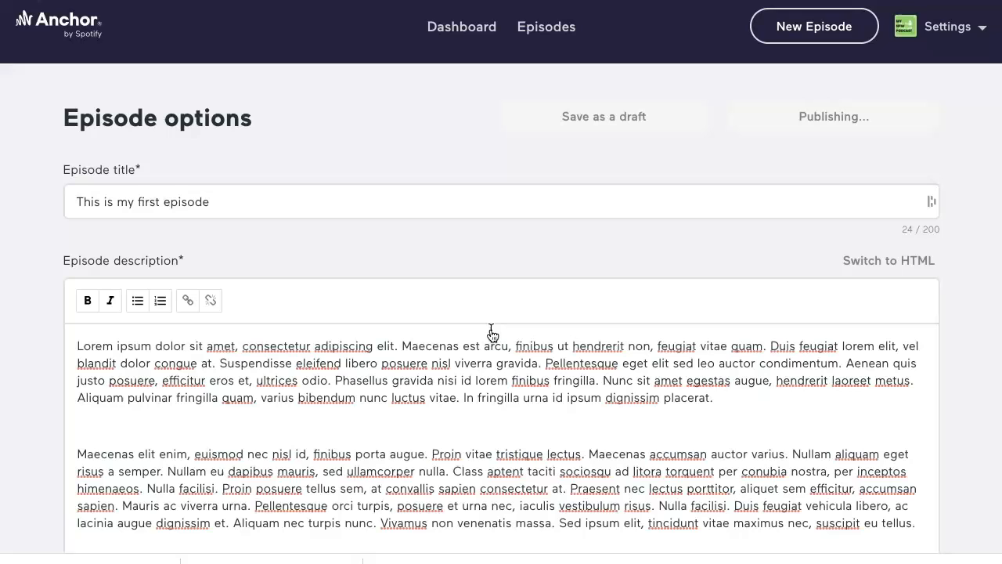
- Enable the podcast's RSS feed in the distribution settings and copy the feed URL
{"action": "left_click", "coordinate": [462, 36]}
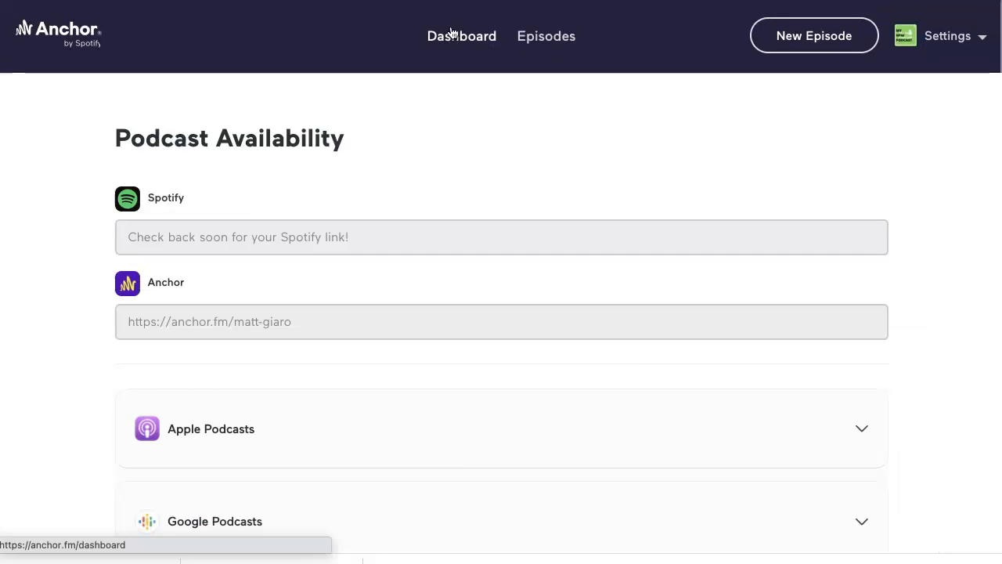
{"action": "scroll", "coordinate": [513, 224], "scroll_direction": "down", "scroll_amount": 1}
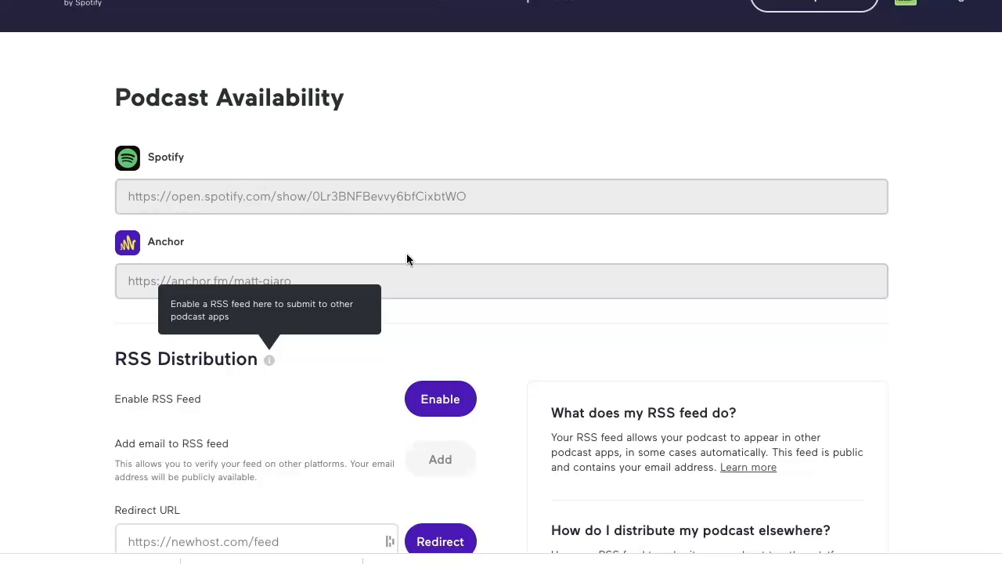
{"action": "scroll", "coordinate": [419, 273], "scroll_direction": "down", "scroll_amount": 2}
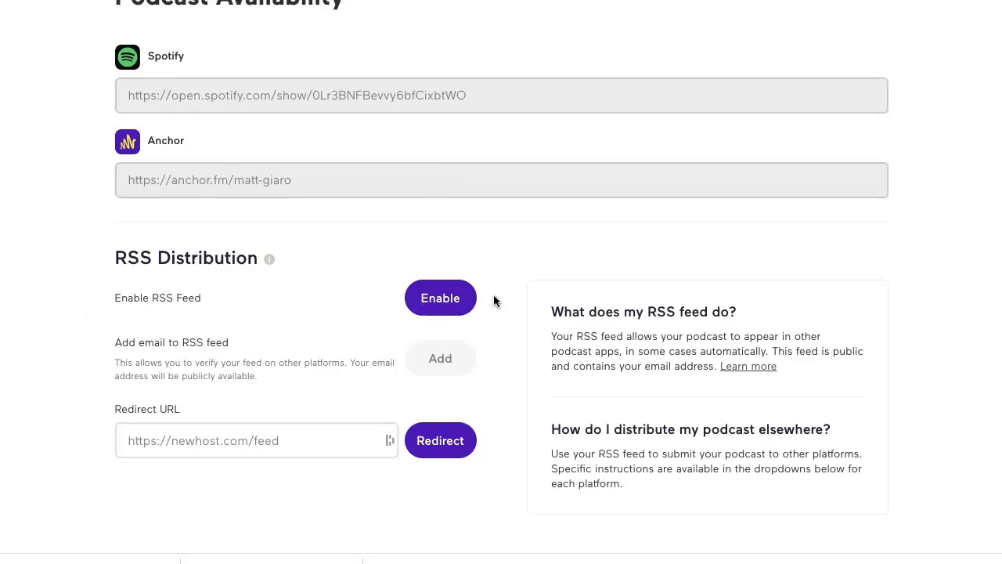
{"action": "left_click", "coordinate": [446, 301]}
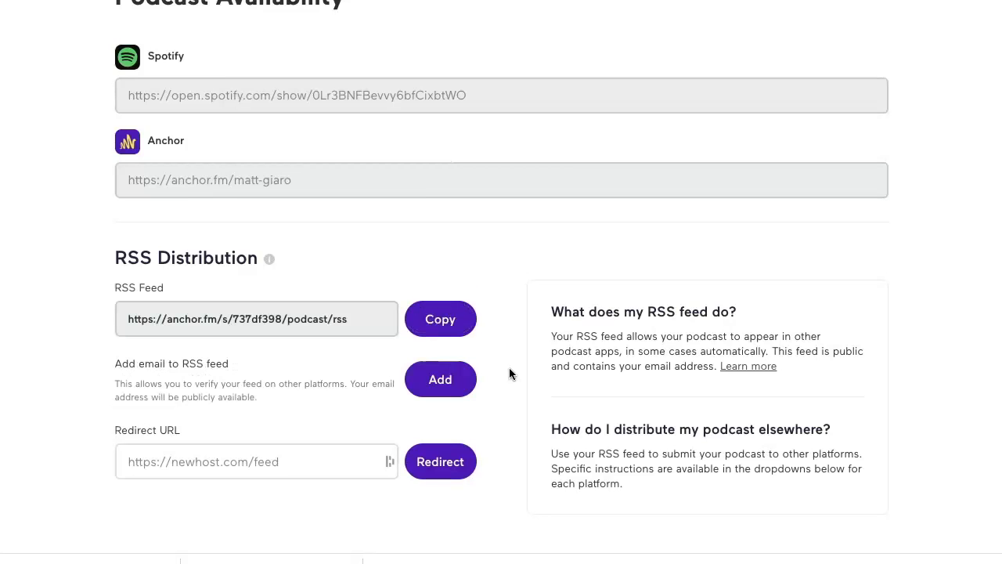
{"action": "left_click", "coordinate": [408, 326]}
- Switch to Google Podcasts Manager, start adding a podcast, and submit the copied Anchor RSS feed URL
{"action": "left_click", "coordinate": [109, 2]}
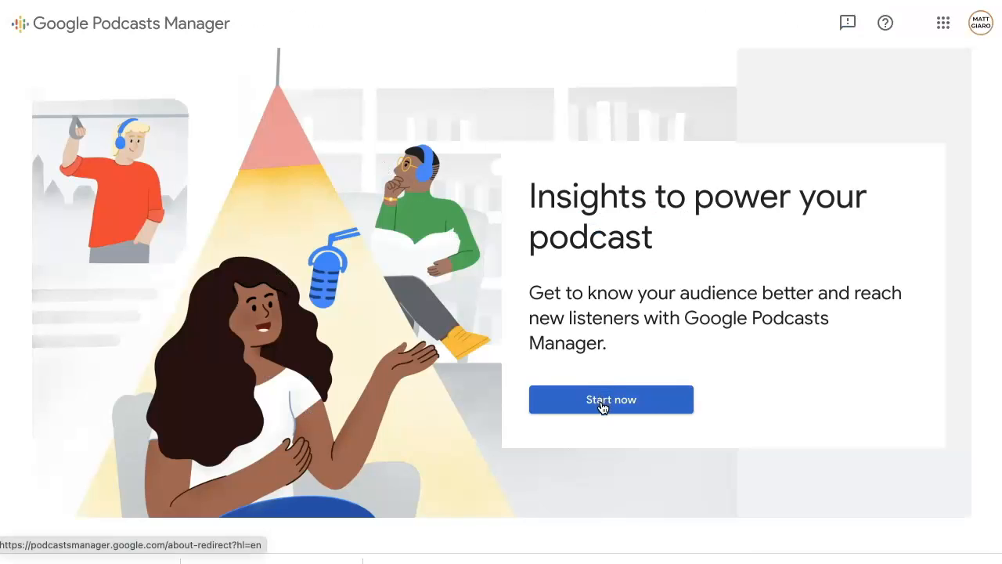
{"action": "left_click", "coordinate": [602, 407]}
{"action": "left_click", "coordinate": [357, 321]}
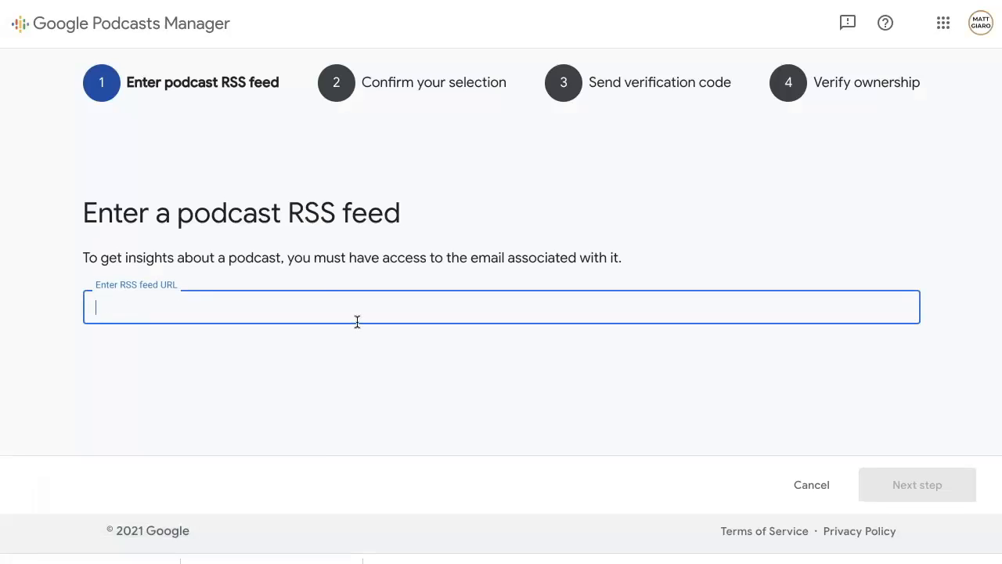
{"action": "key", "text": "ctrl+v"}
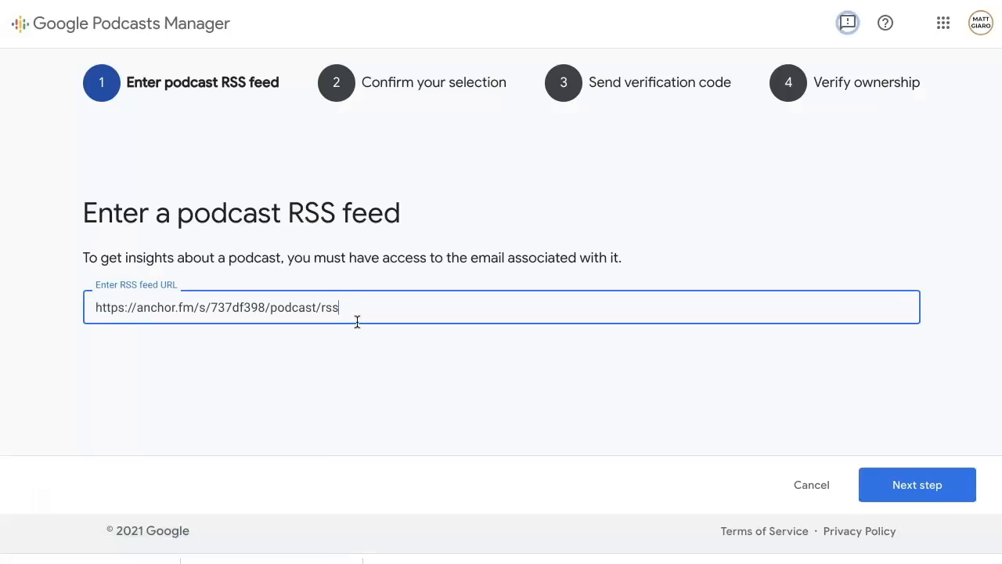
{"action": "left_click", "coordinate": [936, 487]}
{"action": "left_click", "coordinate": [935, 486]}
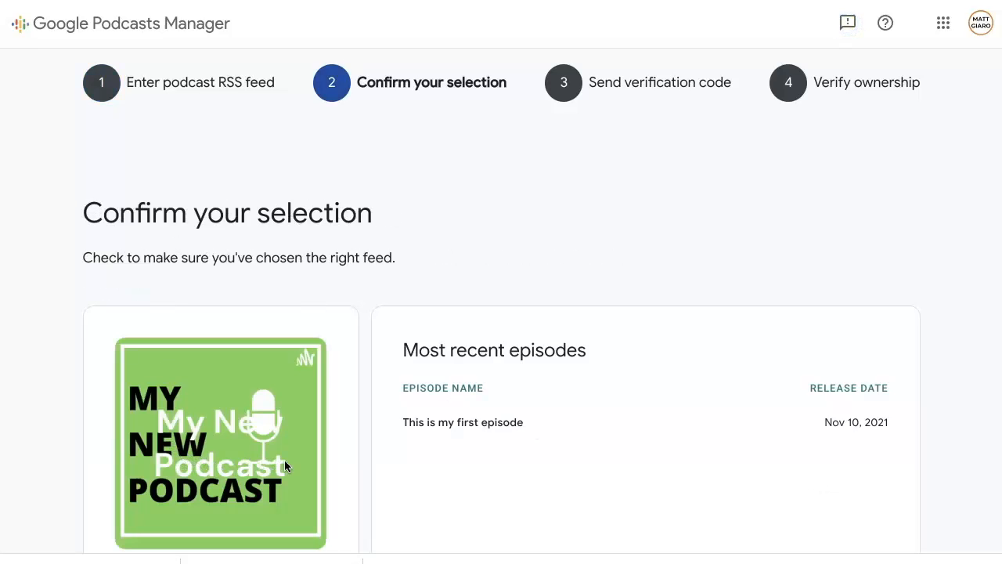
- Check the podcast's cover, title, description and episode list, and confirm the selected feed to proceed to the verification code stage
{"action": "scroll", "coordinate": [284, 459], "scroll_direction": "down", "scroll_amount": 1}
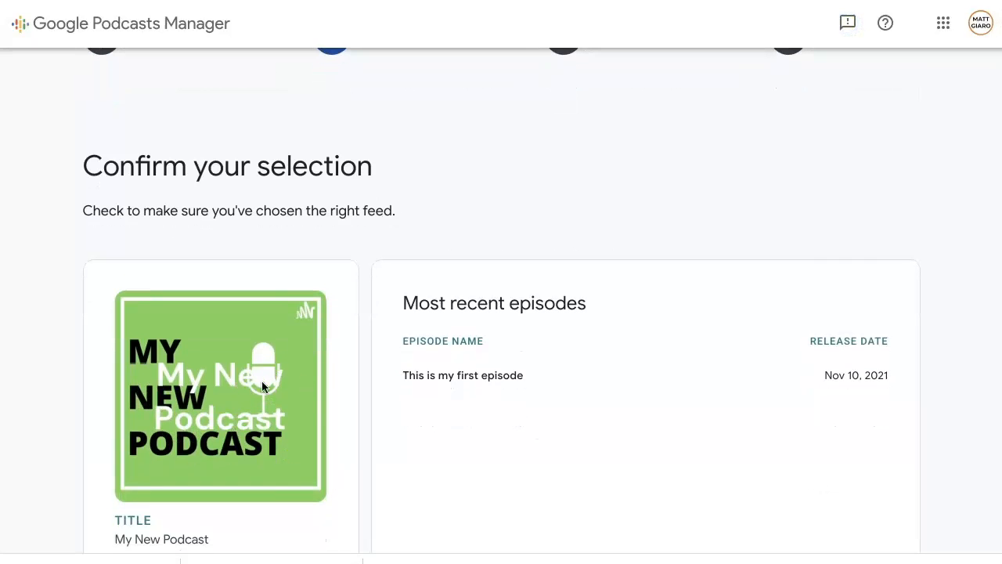
{"action": "scroll", "coordinate": [224, 449], "scroll_direction": "down", "scroll_amount": 1}
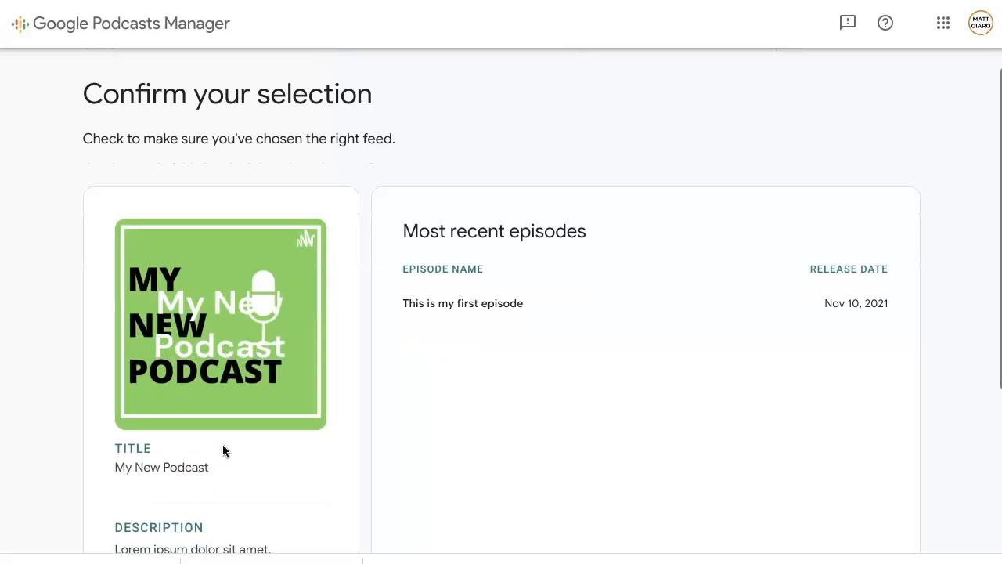
{"action": "scroll", "coordinate": [682, 415], "scroll_direction": "down", "scroll_amount": 3}
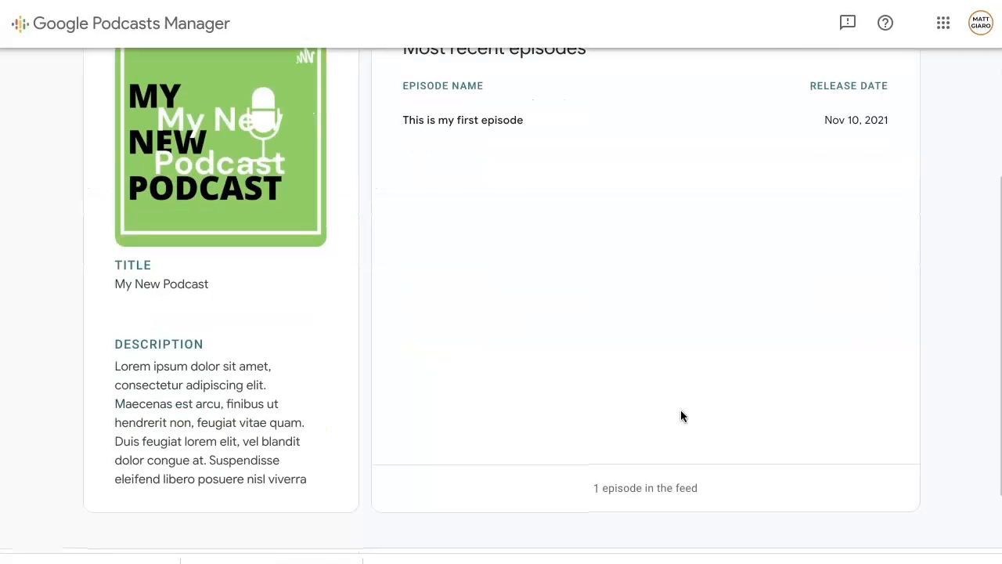
{"action": "scroll", "coordinate": [682, 431], "scroll_direction": "up", "scroll_amount": 5}
{"action": "scroll", "coordinate": [460, 440], "scroll_direction": "down", "scroll_amount": 1}
{"action": "left_click_drag", "start_coordinate": [400, 419], "coordinate": [629, 414]}
{"action": "left_click", "coordinate": [629, 414]}
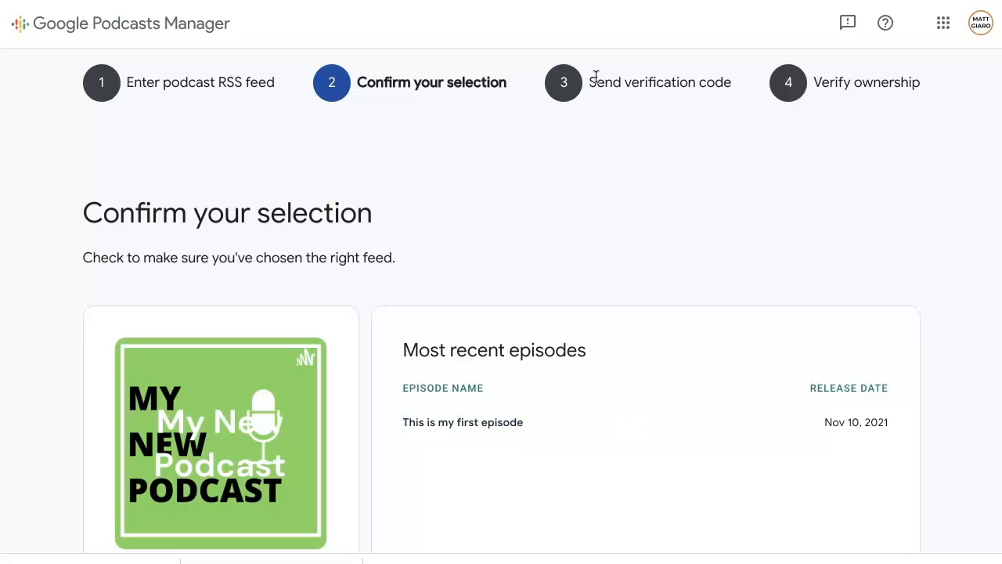
{"action": "scroll", "coordinate": [657, 338], "scroll_direction": "down", "scroll_amount": 5}
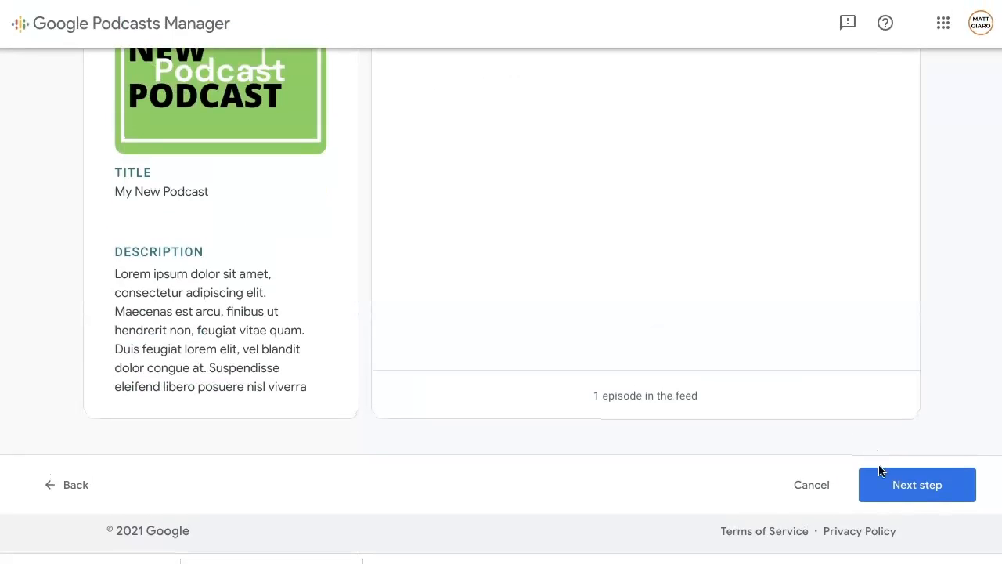
{"action": "left_click", "coordinate": [891, 493]}
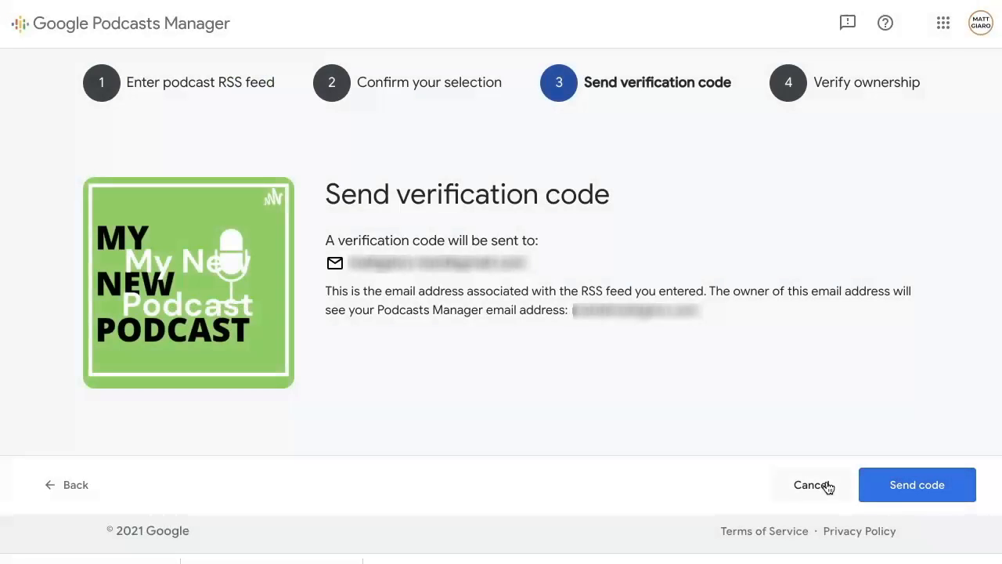